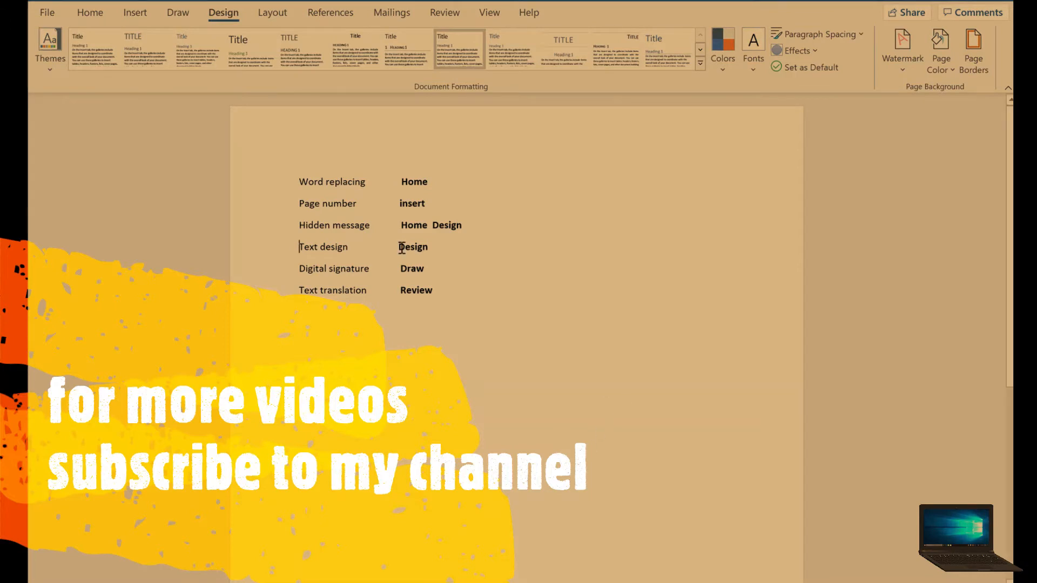
left_click_drag(371, 187, 308, 186)
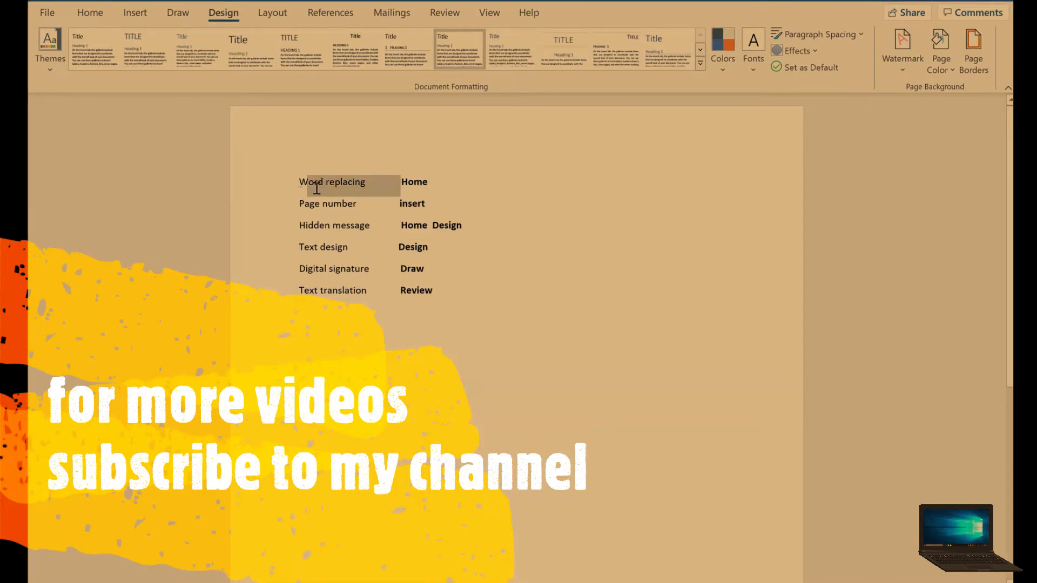
left_click(379, 207)
left_click_drag(364, 209, 291, 209)
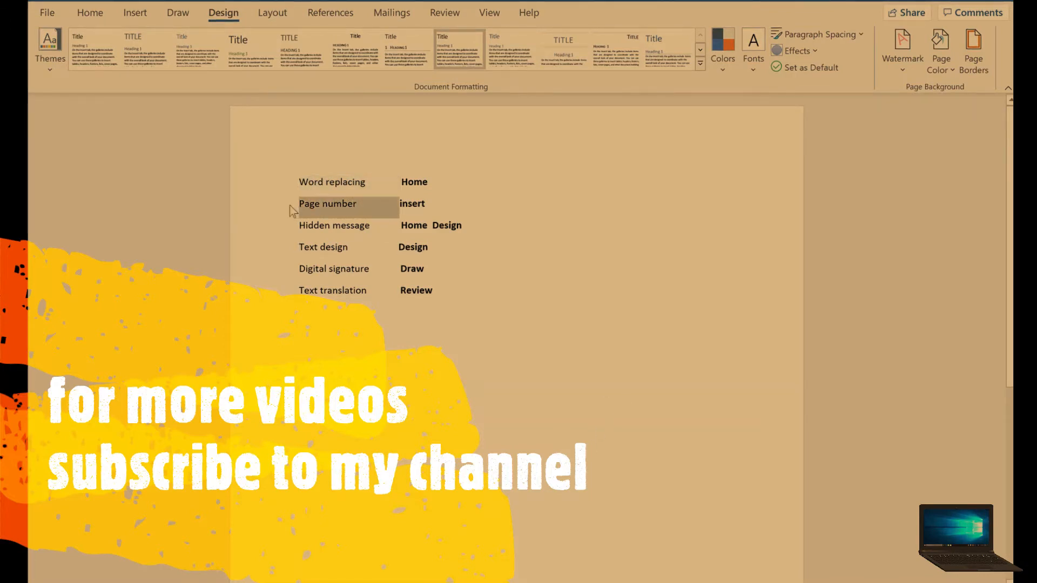
left_click(301, 210)
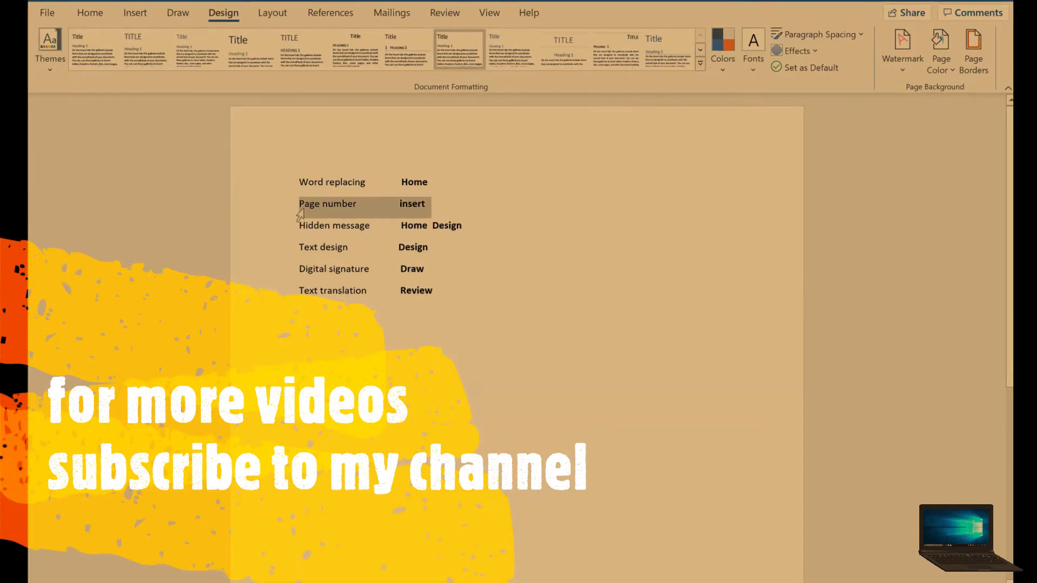
left_click(300, 229)
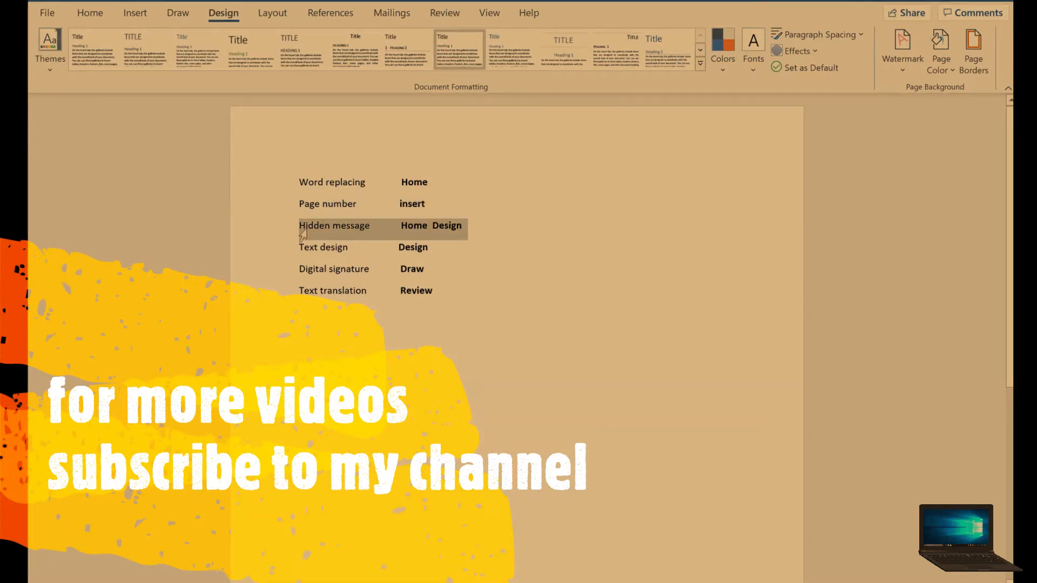
left_click(274, 180)
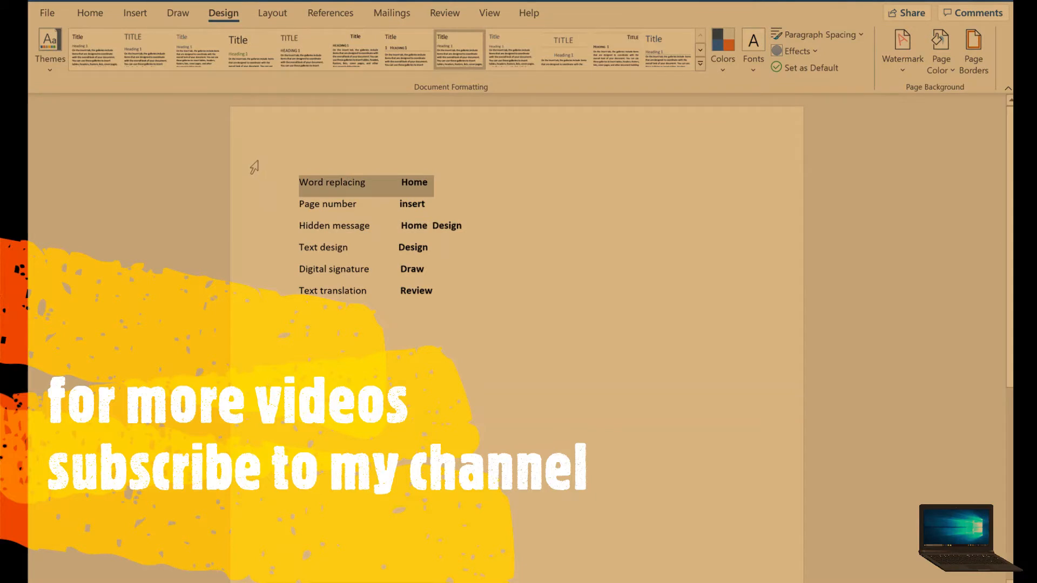
left_click(312, 138)
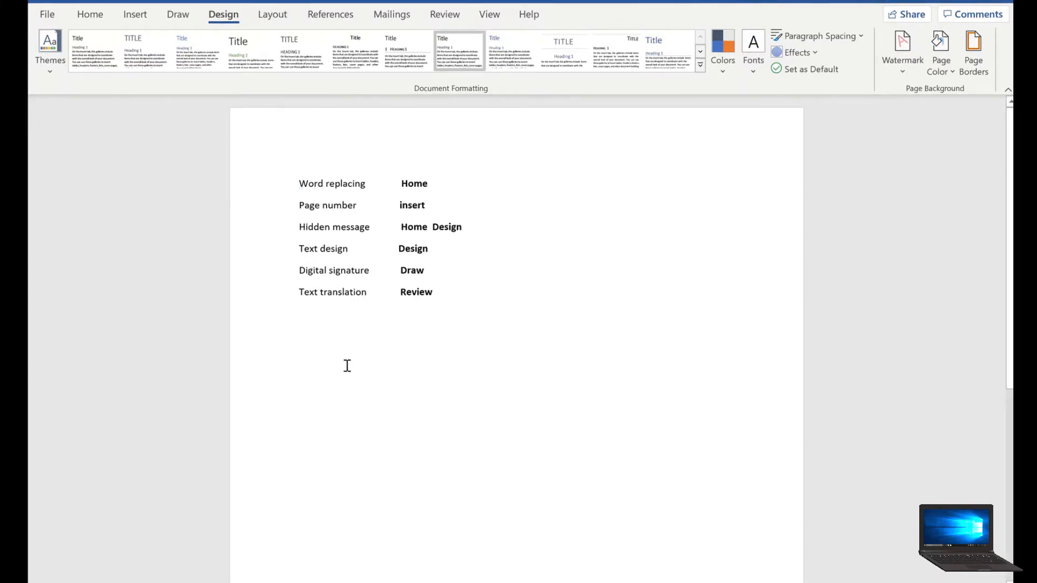
Remove the blank lines above the "Virtual power plan" heading to bring it up below the list, and centre the heading
left_click(88, 15)
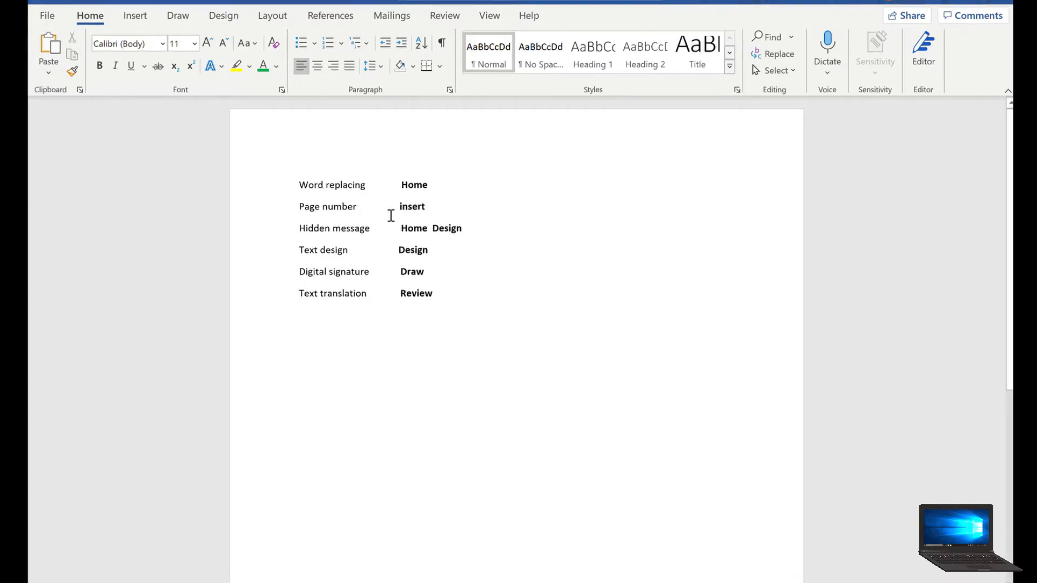
scroll(416, 324, "down", 5)
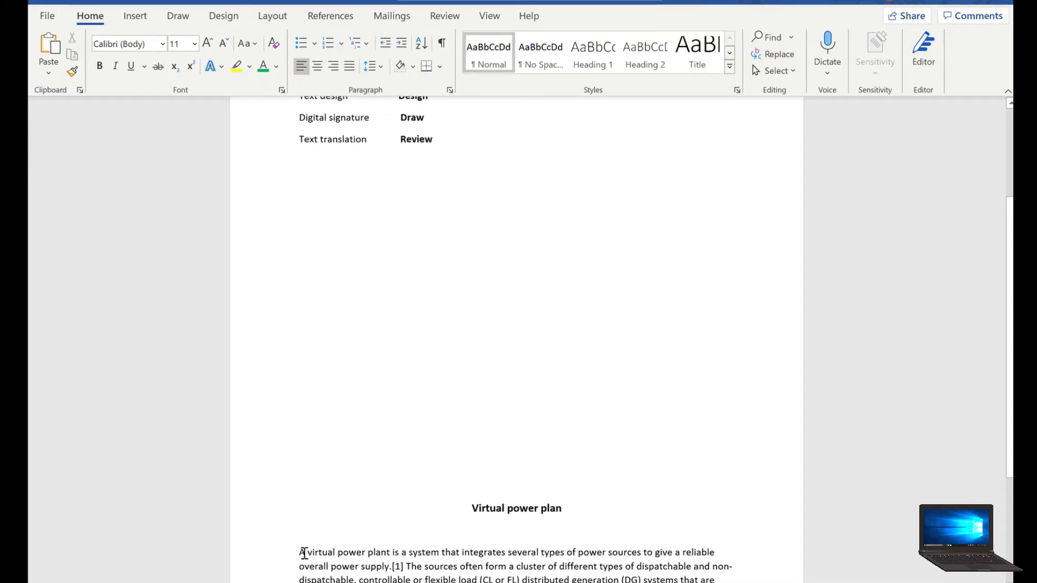
left_click(471, 508)
key("BackSpace")
key("BackSpace")
key("BackSpace")
key("BackSpace")
key("BackSpace")
key("BackSpace")
key("BackSpace")
key("BackSpace")
key("BackSpace")
key("BackSpace")
key("BackSpace")
key("BackSpace")
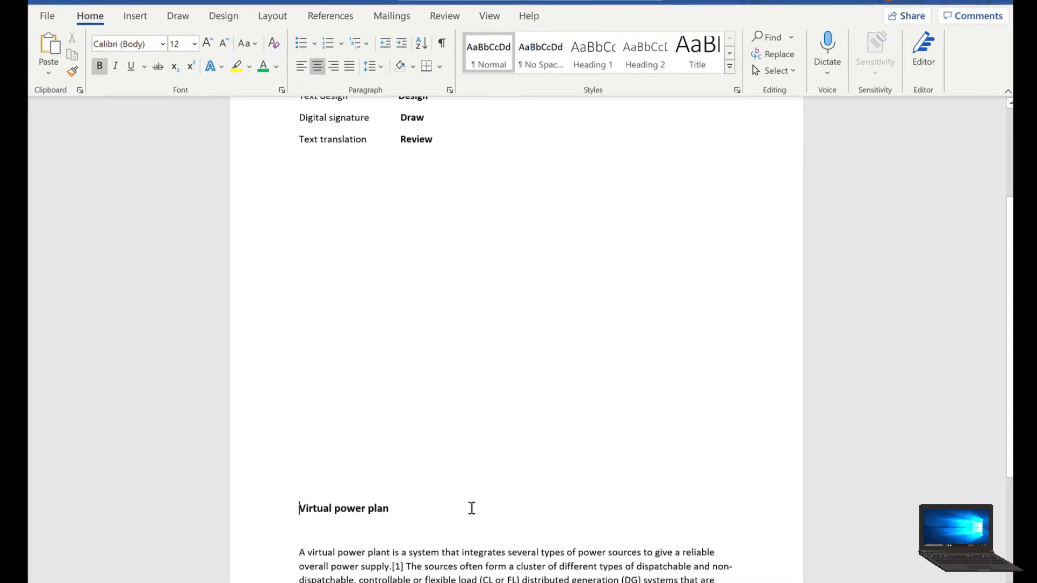
key("BackSpace")
key("BackSpace")
key("BackSpace")
key("BackSpace")
key("BackSpace")
key("BackSpace")
key("BackSpace")
key("BackSpace")
key("BackSpace")
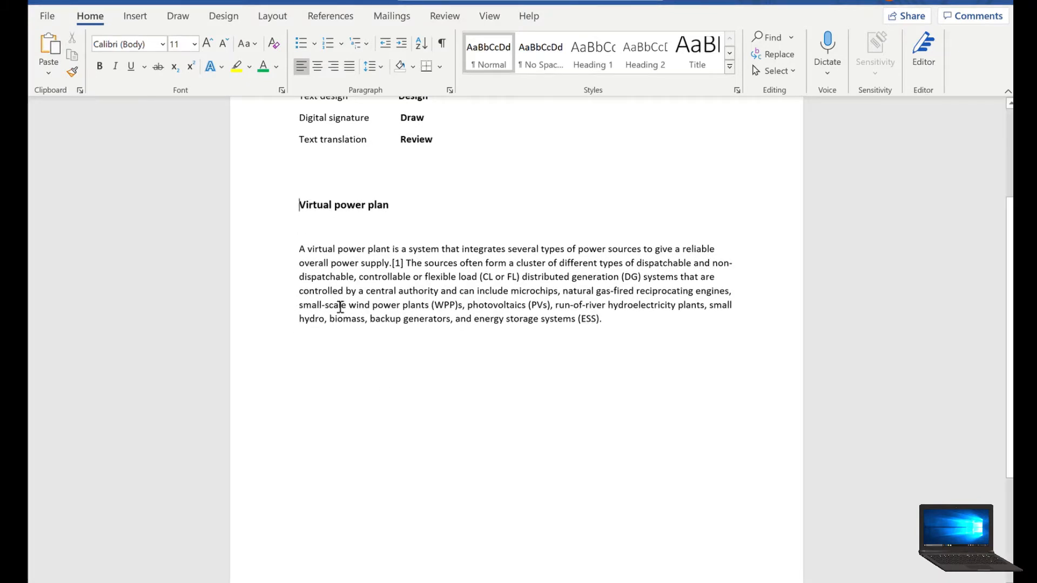
left_click(317, 67)
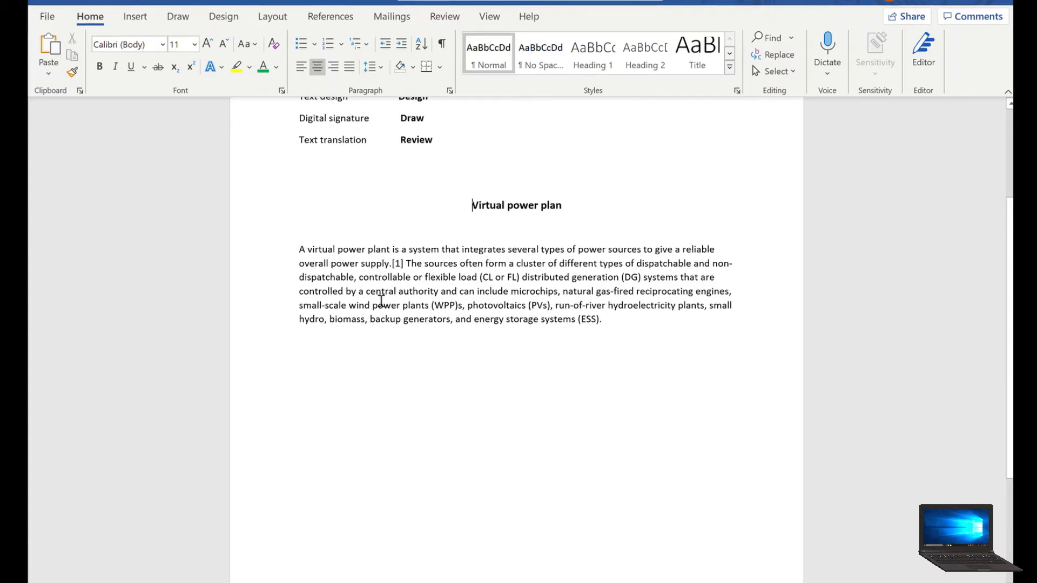
Replace every occurrence of "power" in the document with "Eri abaga"
scroll(381, 301, "up", 1)
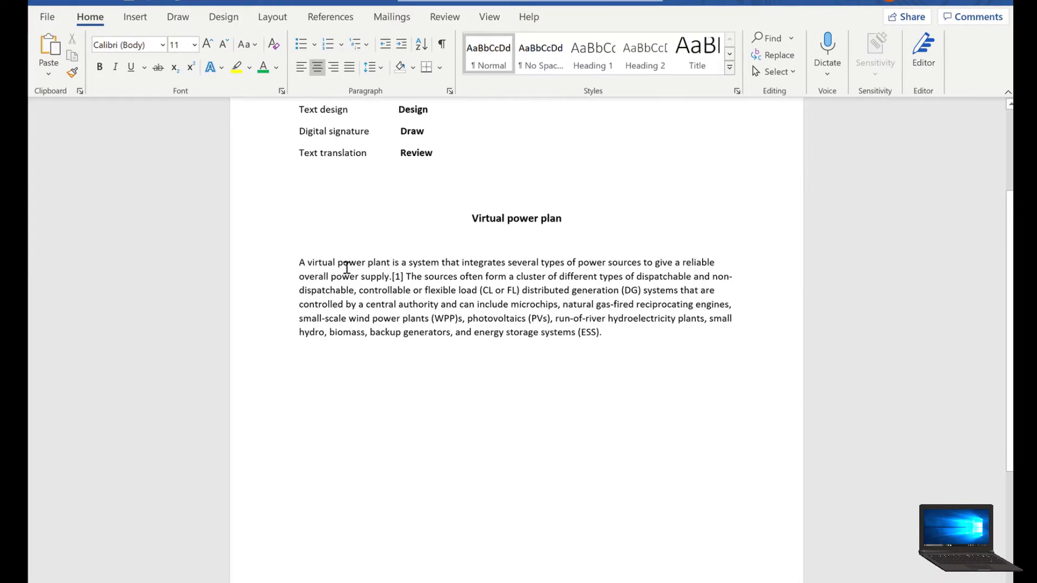
left_click_drag(340, 265, 362, 263)
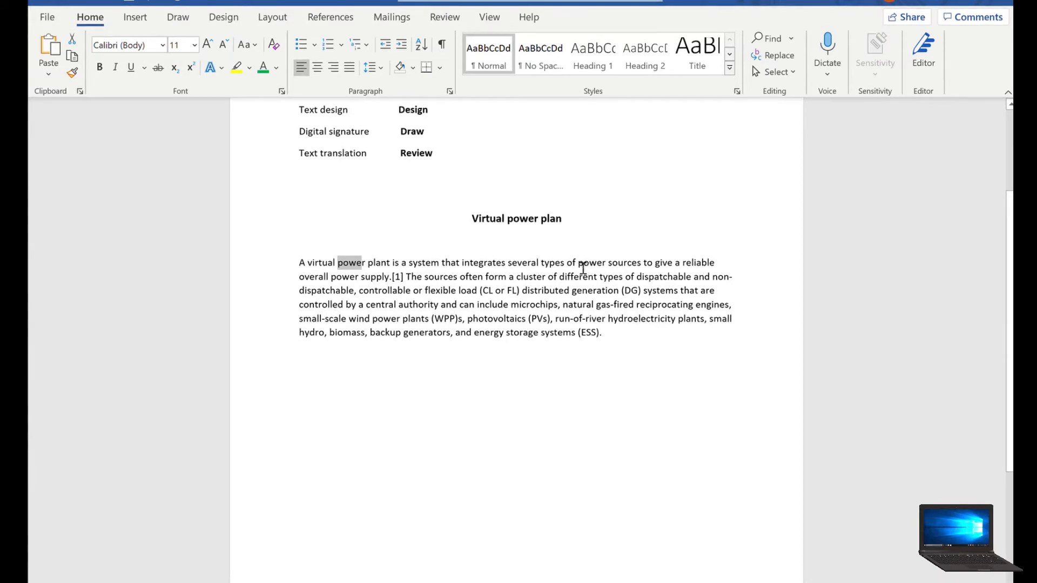
left_click_drag(578, 263, 602, 264)
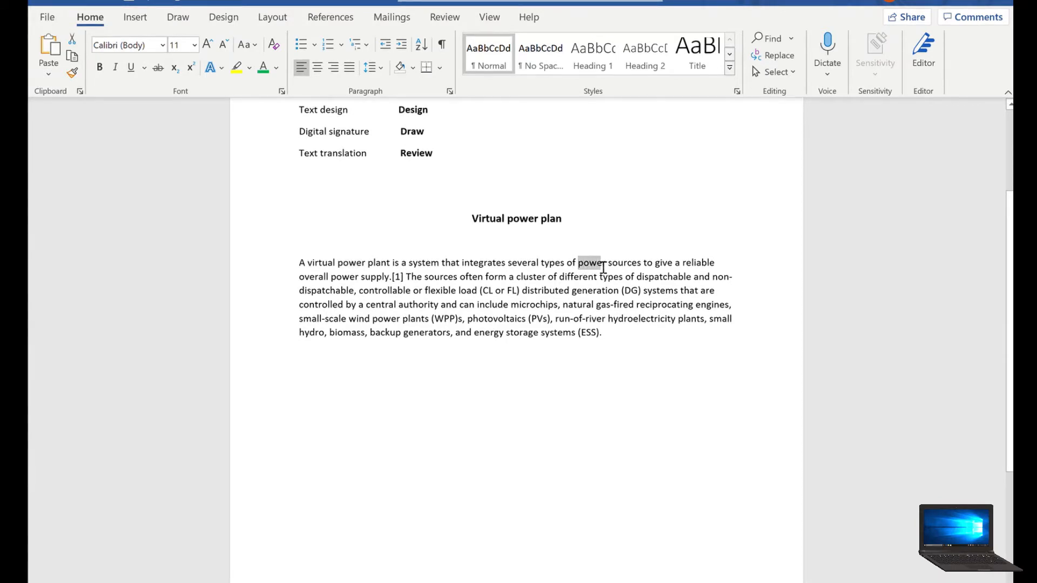
left_click(359, 290)
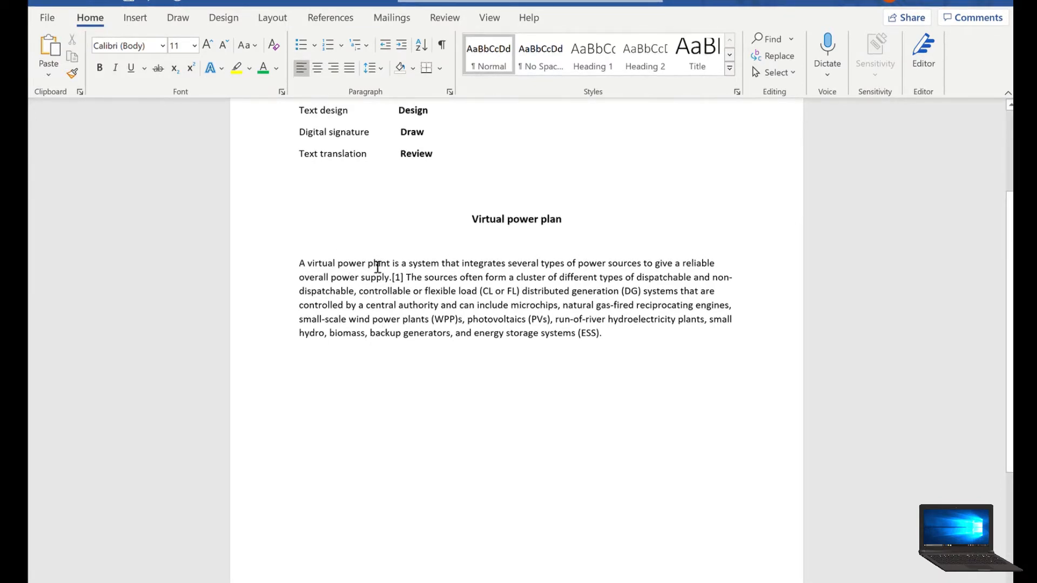
scroll(377, 268, "up", 2)
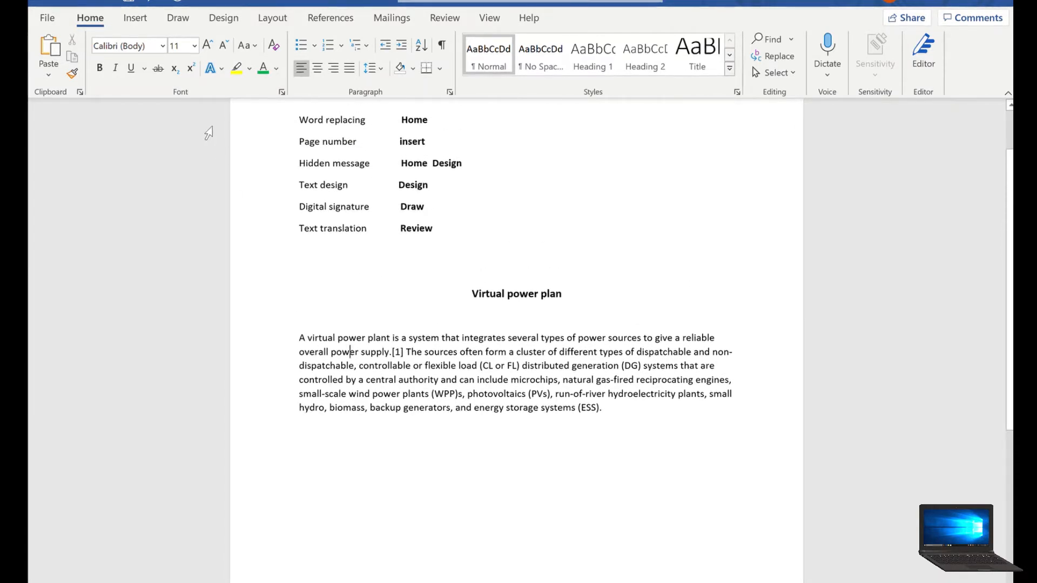
left_click(772, 54)
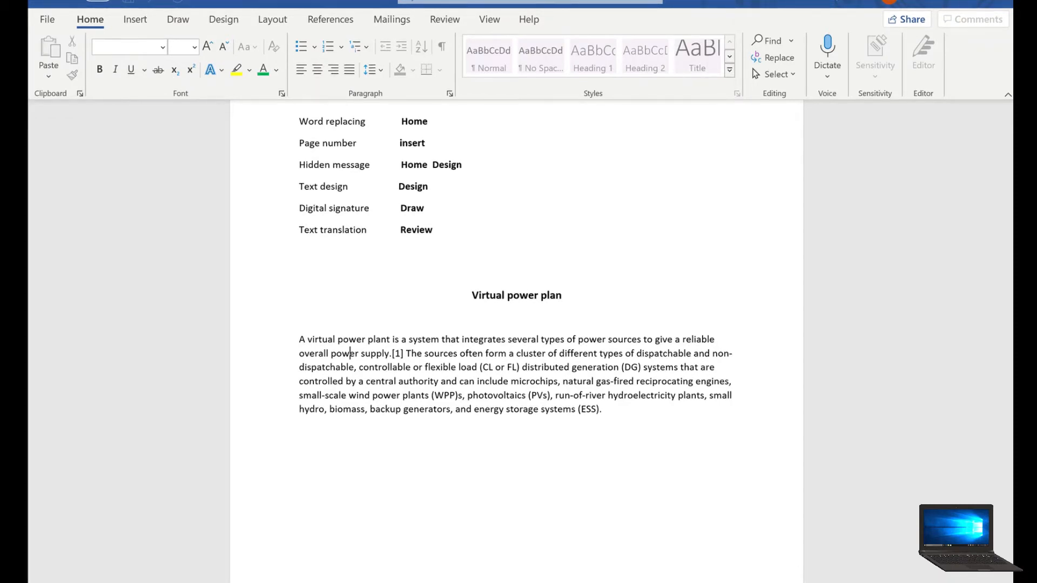
scroll(435, 400, "up", 1)
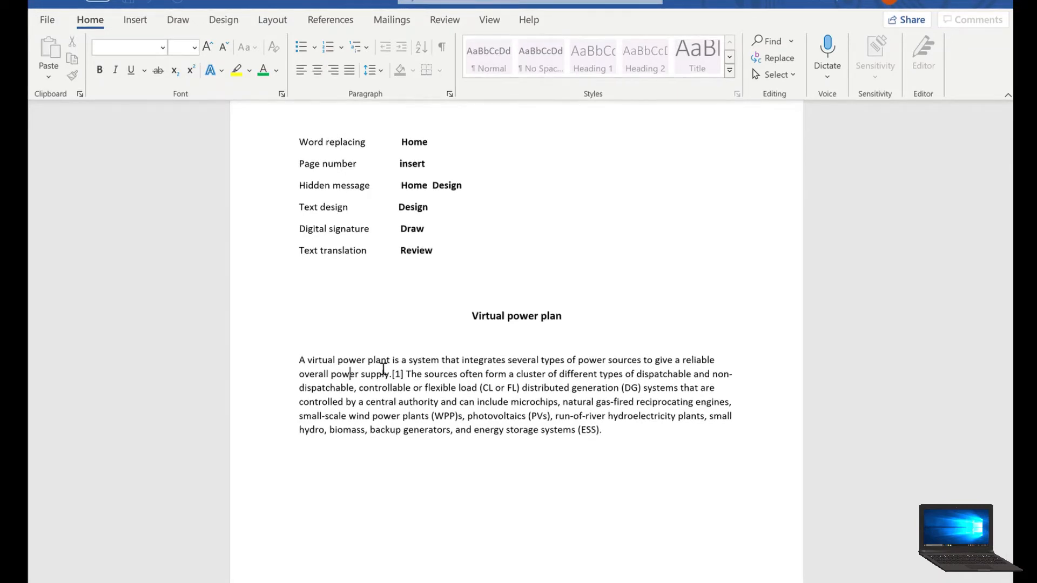
left_click(550, 311)
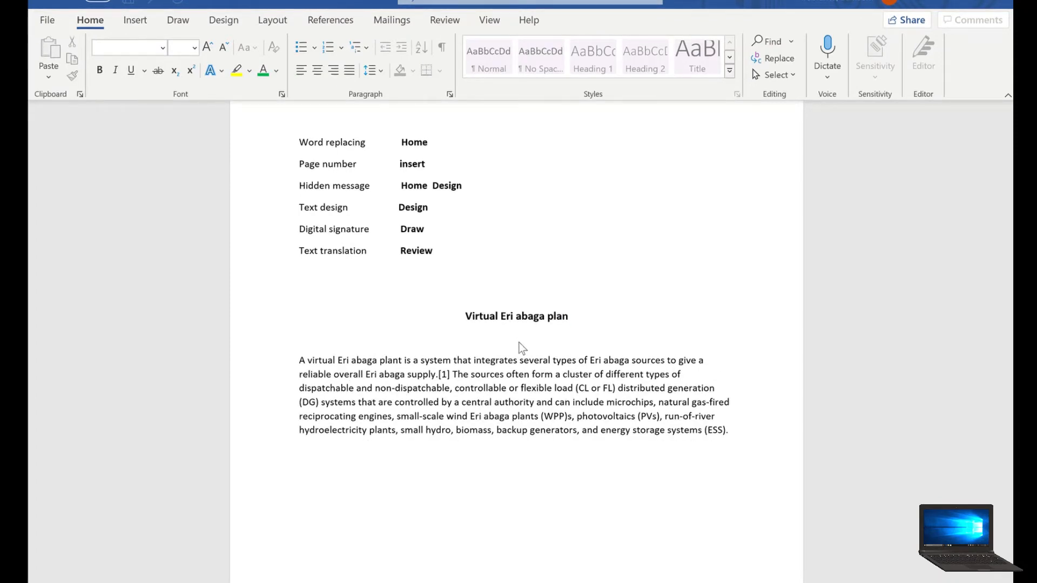
Replace every occurrence of "Eri abaga" in the document with "Power"
scroll(521, 346, "down", 5)
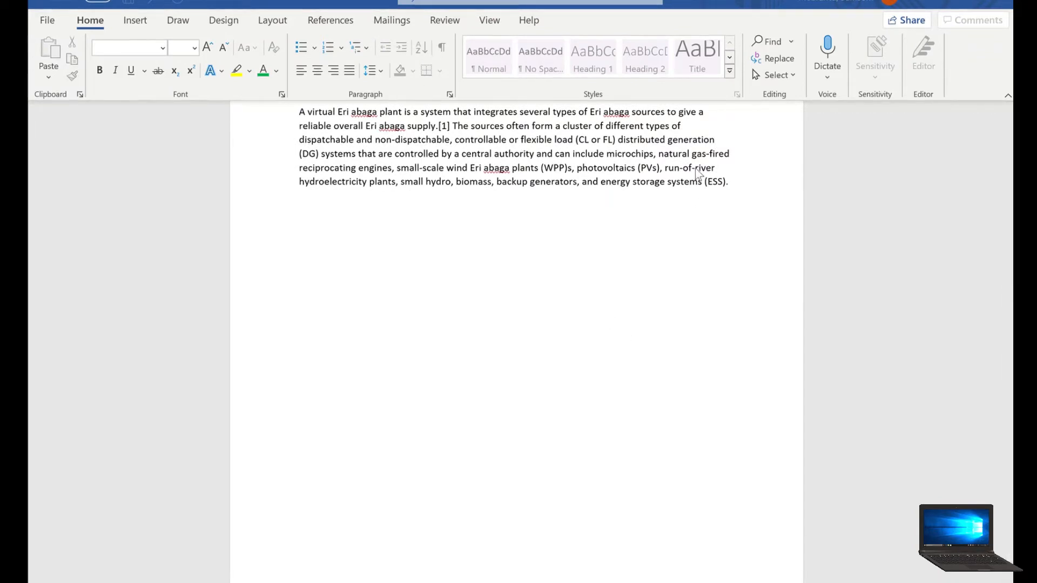
left_click(421, 456)
scroll(421, 457, "up", 4)
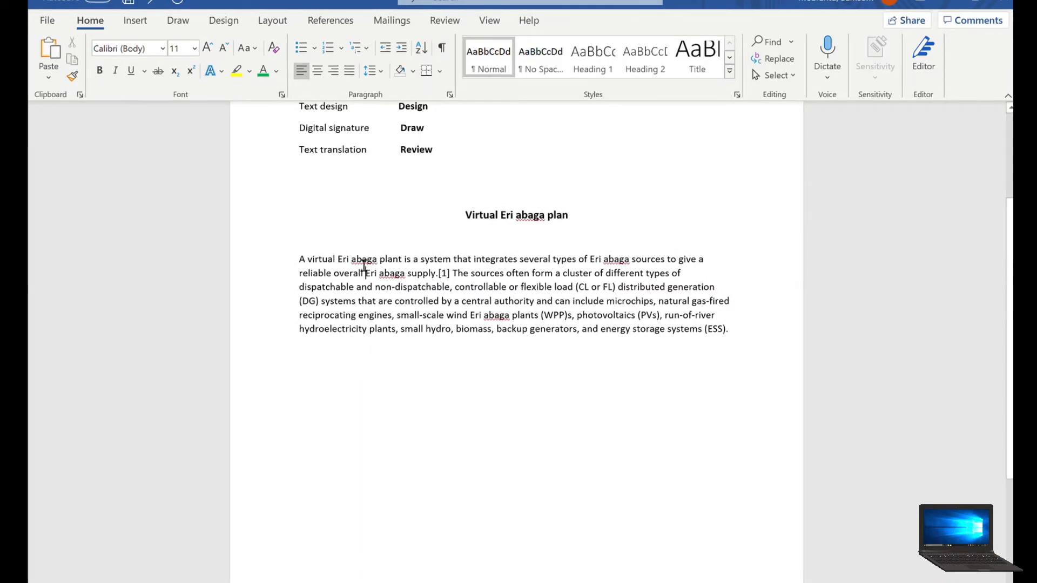
left_click(365, 273)
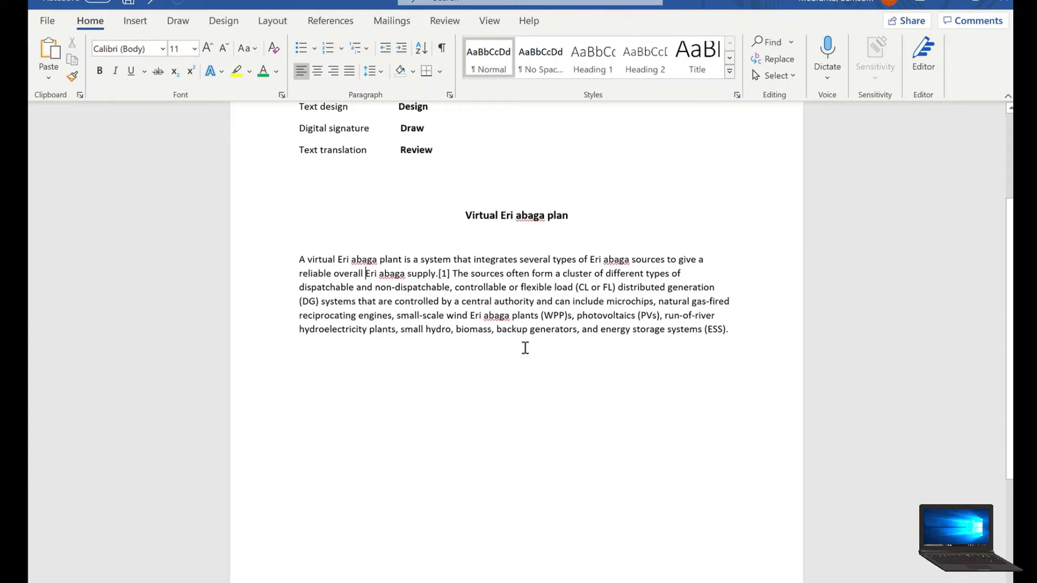
scroll(524, 348, "up", 3)
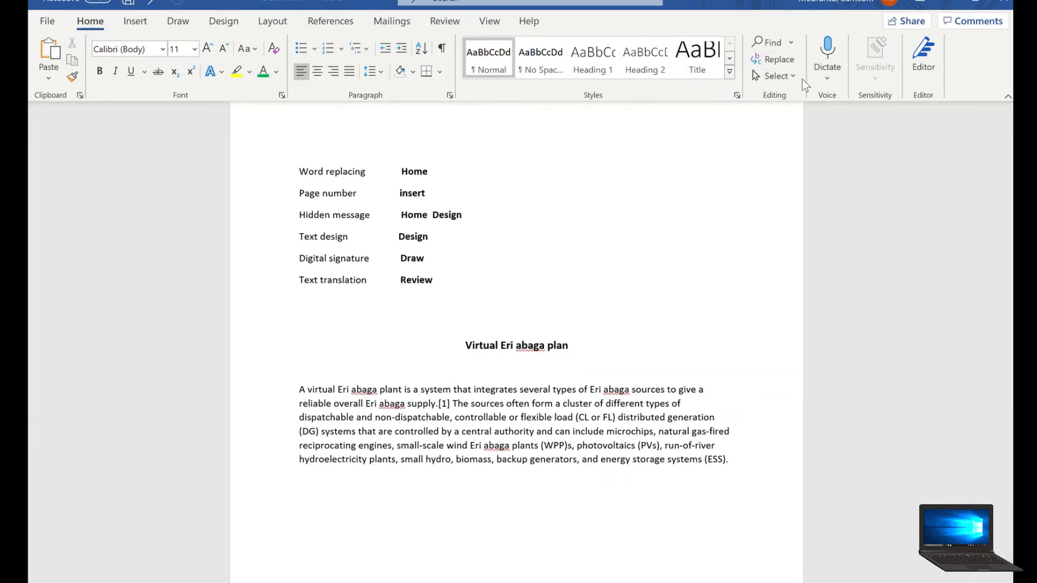
left_click(773, 57)
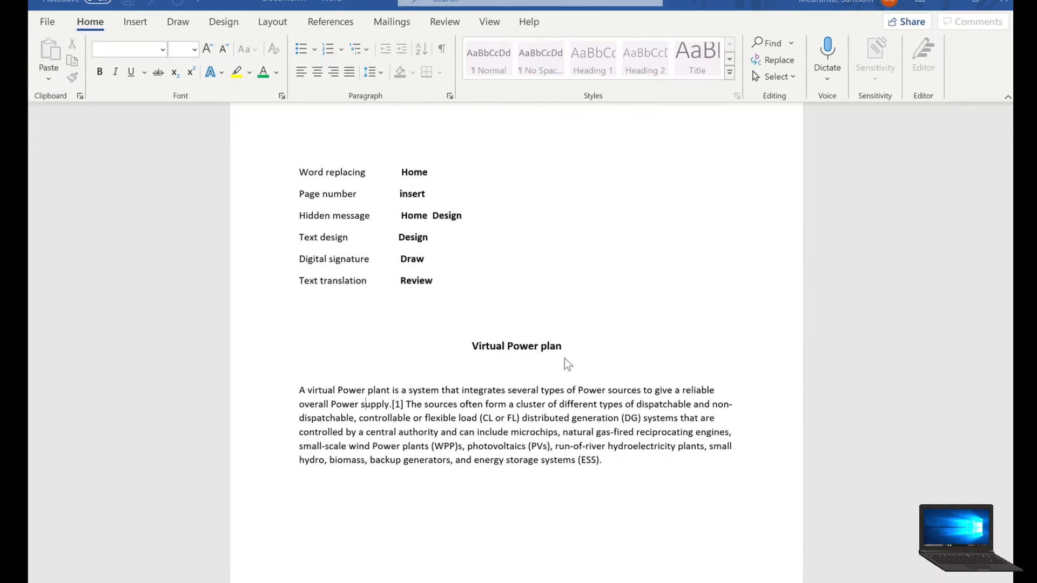
Insert a right-aligned page number in the page header and check it across the document
scroll(534, 352, "down", 5)
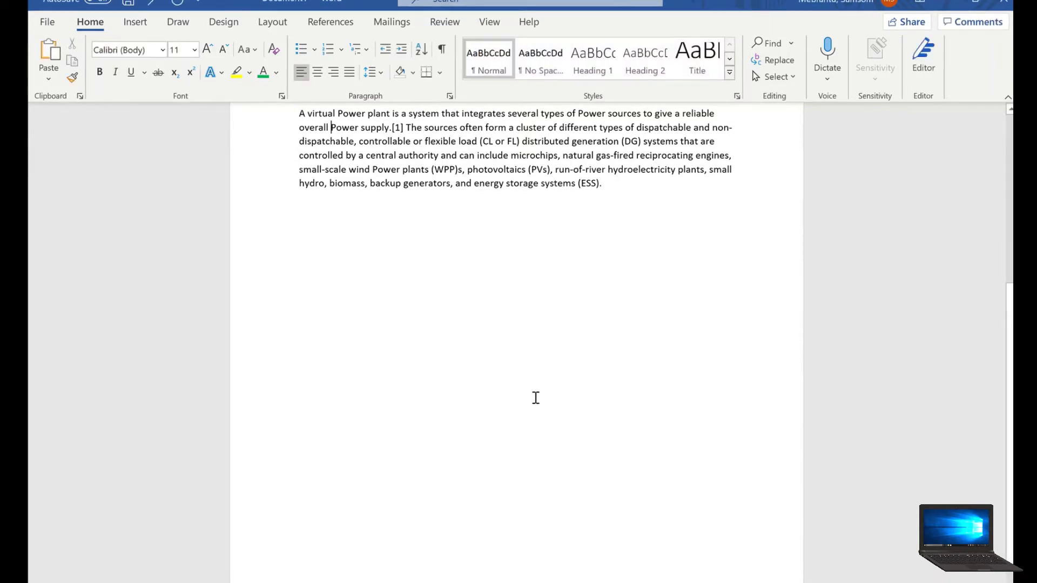
scroll(534, 398, "up", 5)
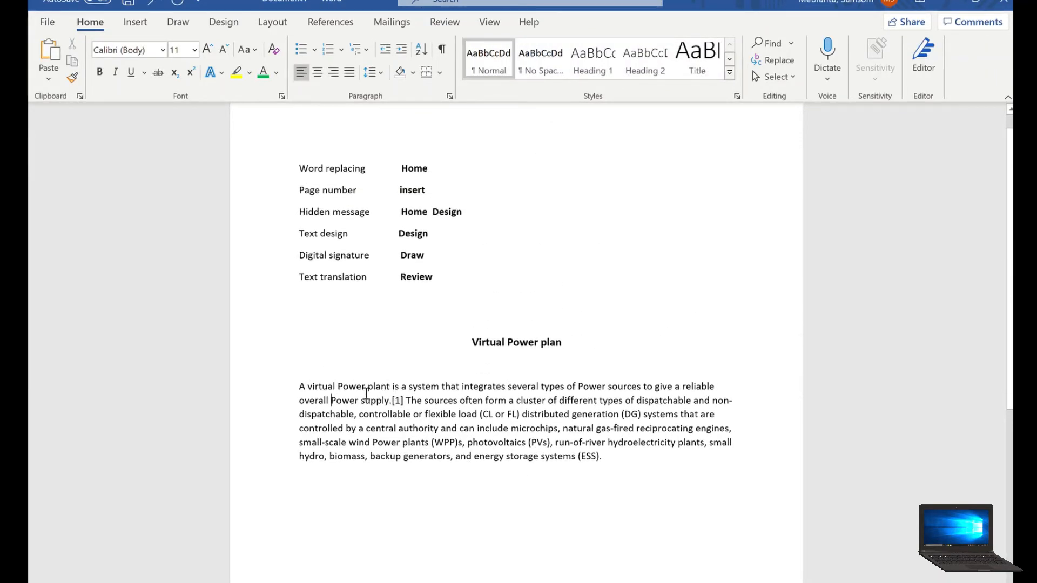
scroll(556, 415, "up", 1)
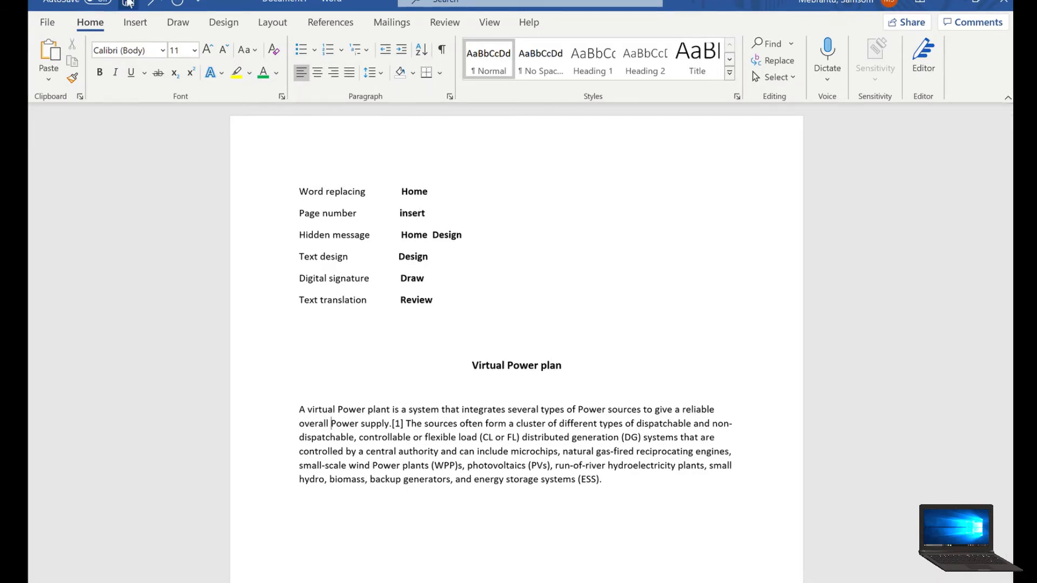
left_click(133, 20)
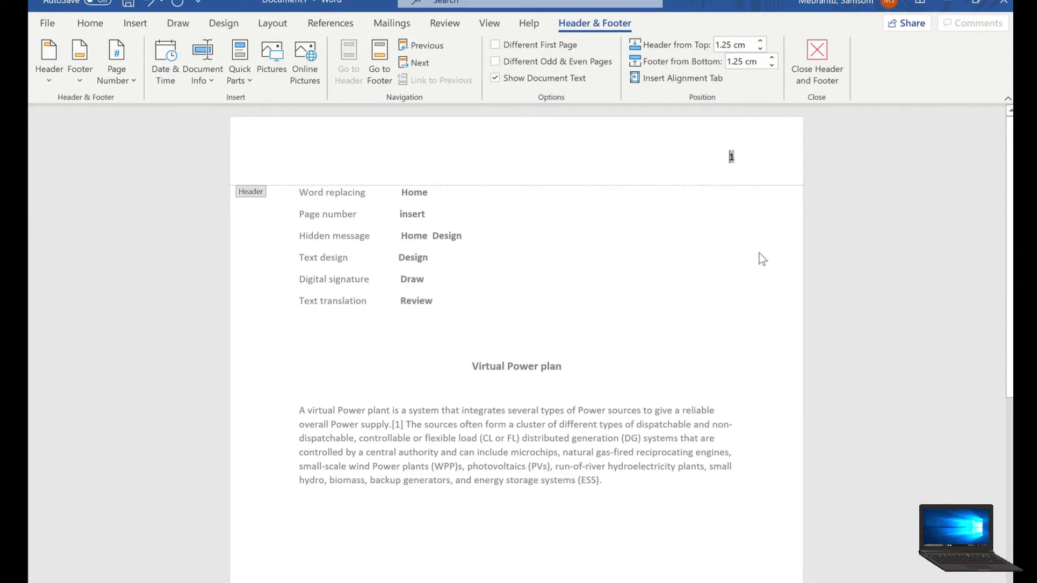
scroll(759, 254, "down", 5)
scroll(760, 253, "up", 5)
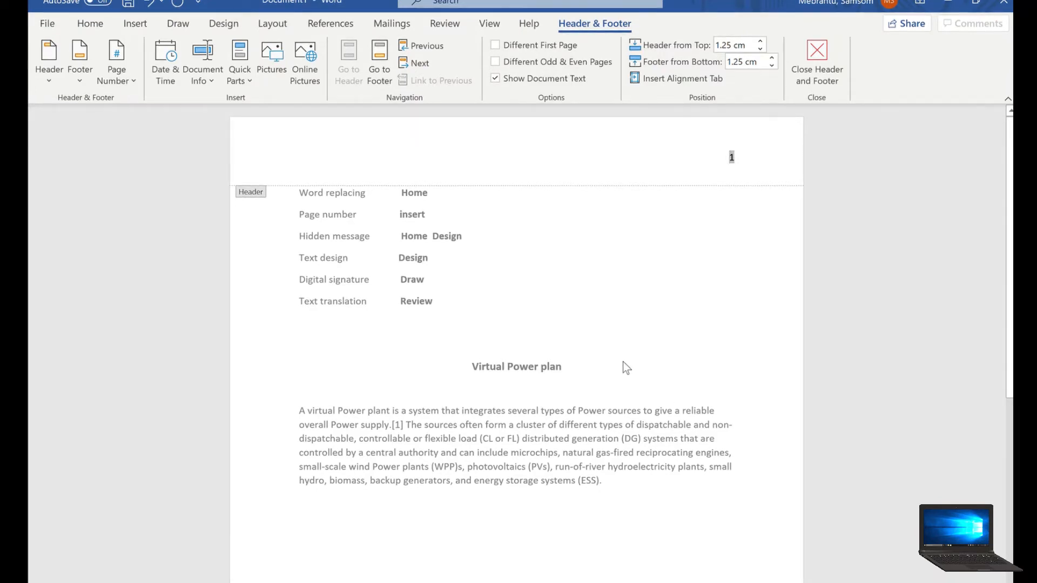
Undo the page number insertion and leave header editing to return to the document body
left_click(145, 3)
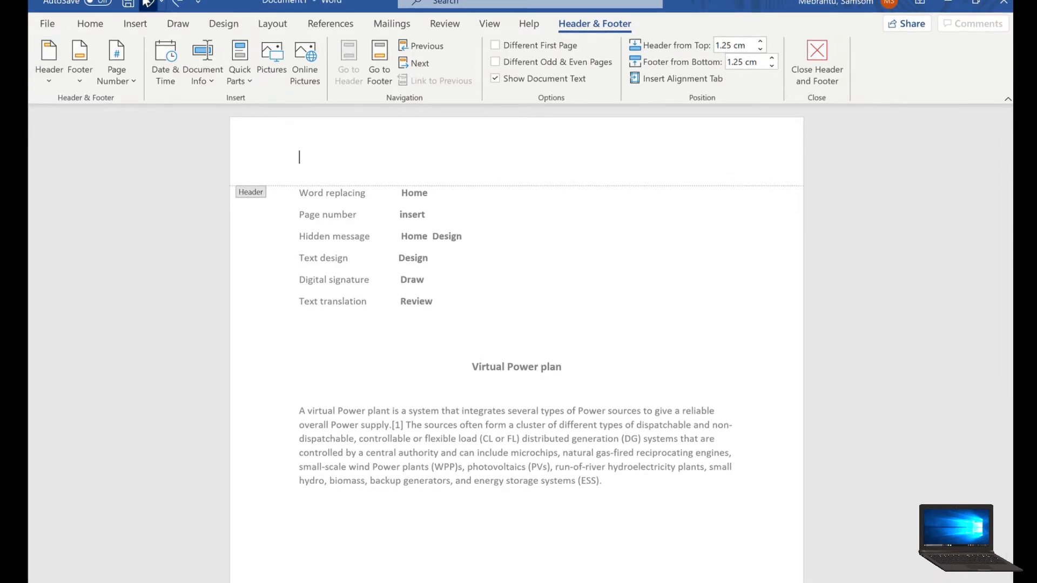
left_click(146, 4)
left_click(146, 4)
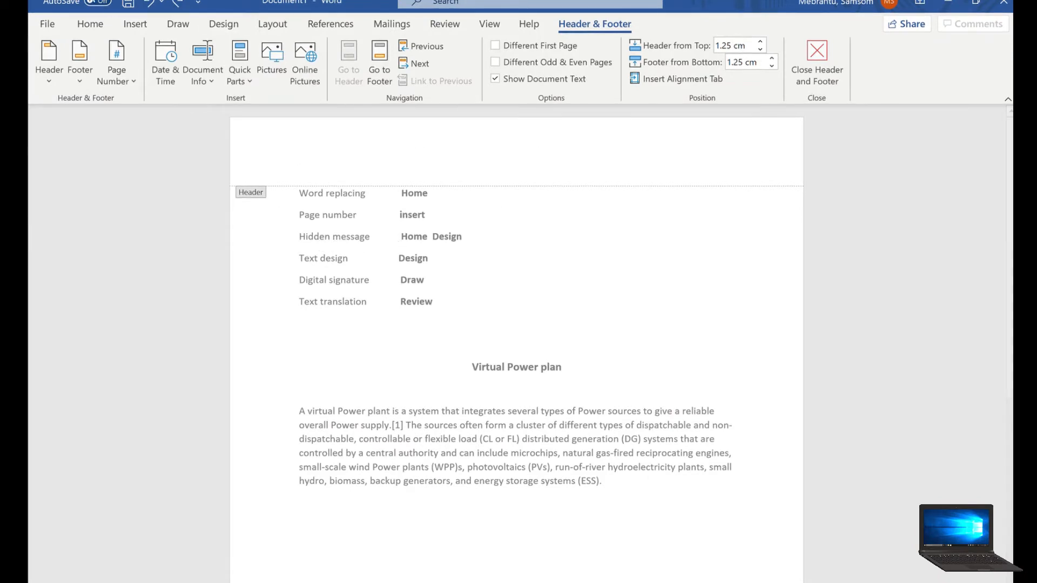
left_click(88, 21)
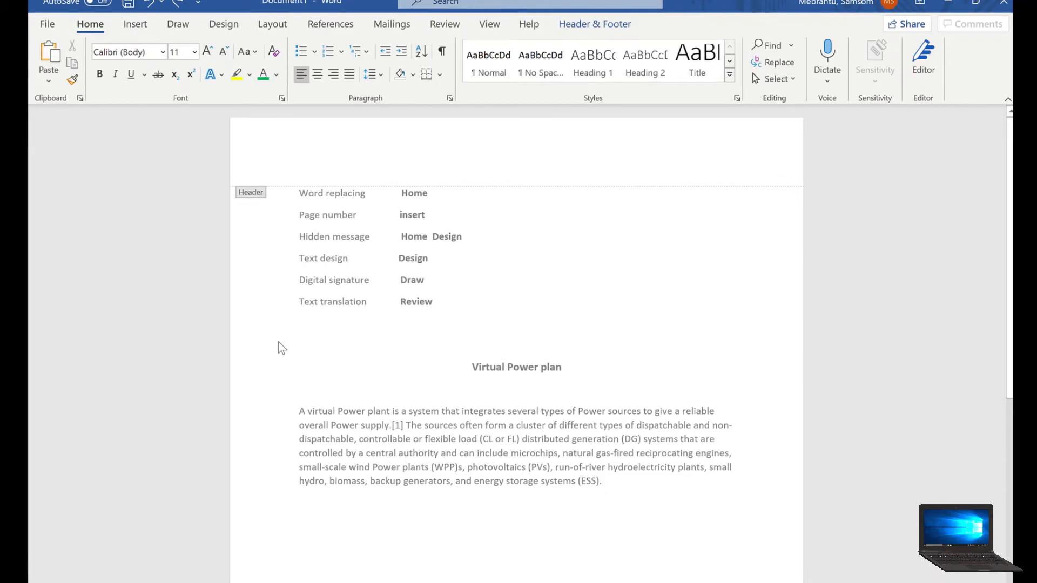
scroll(350, 528, "down", 5)
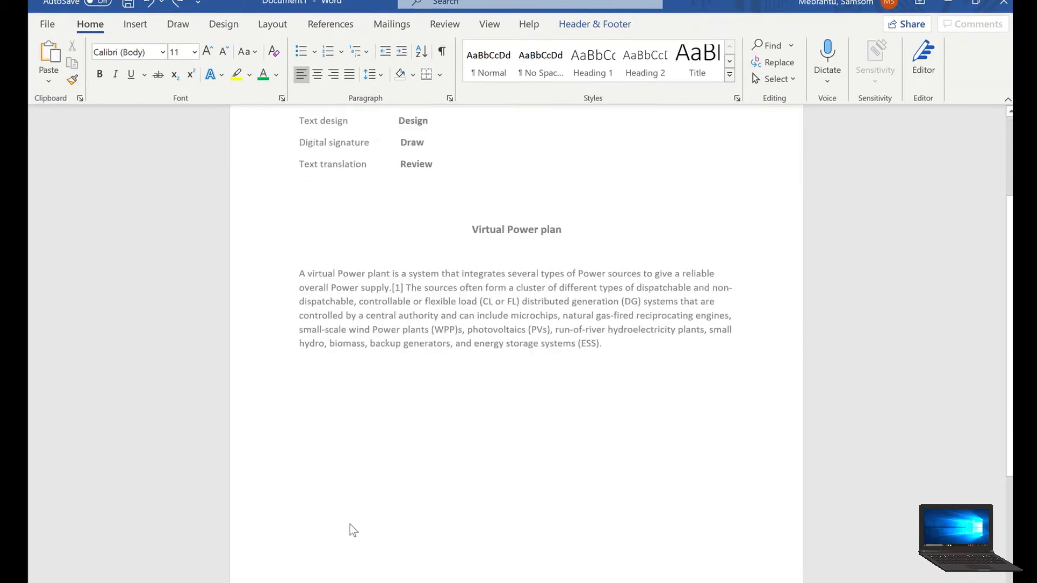
scroll(350, 527, "up", 4)
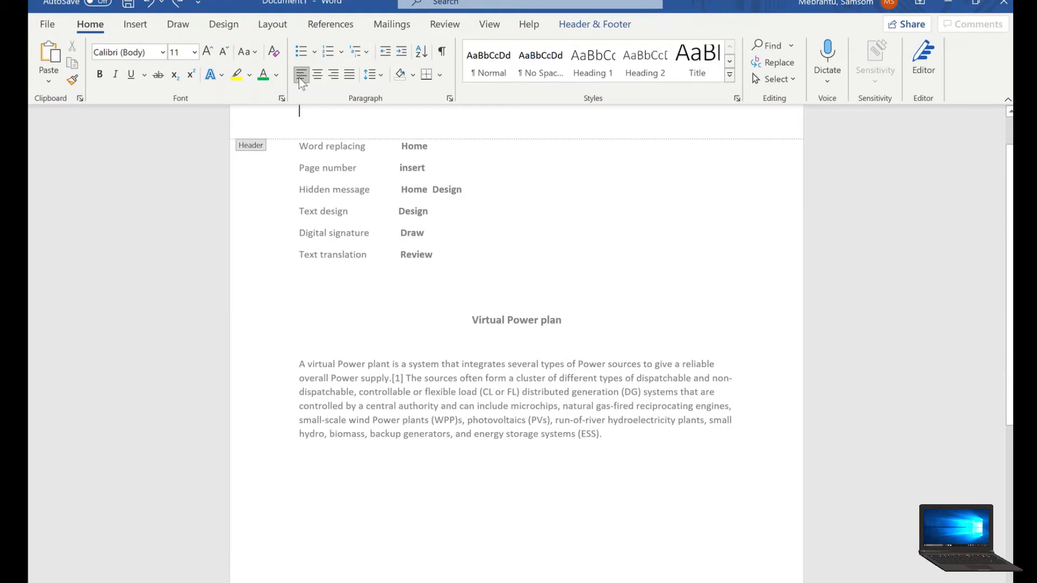
double_click(338, 232)
scroll(339, 232, "up", 1)
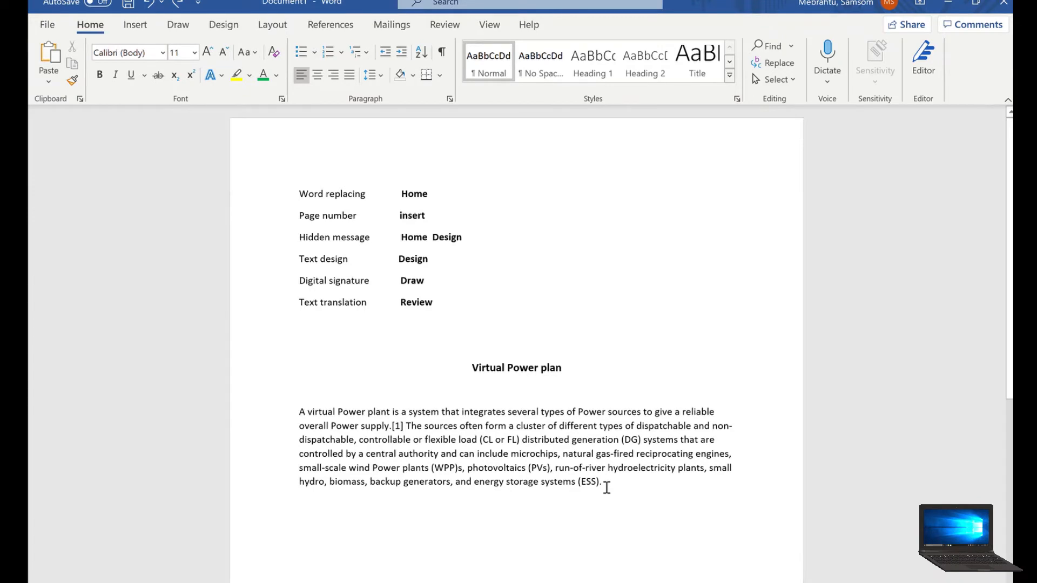
Color the "Virtual Power plan" title and its paragraph green and set the page color to the same green to hide them
left_click_drag(607, 488, 459, 367)
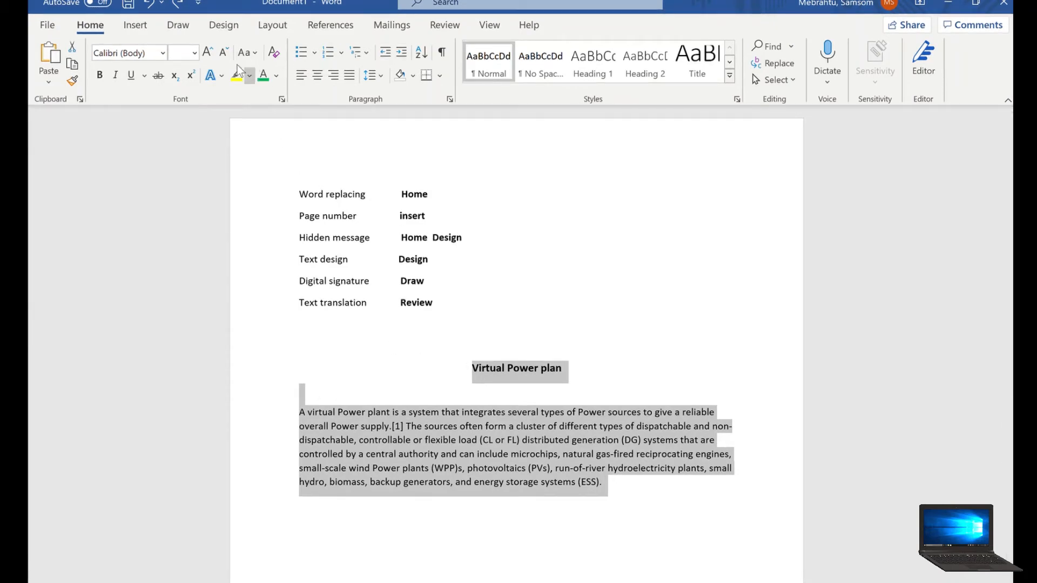
left_click(263, 76)
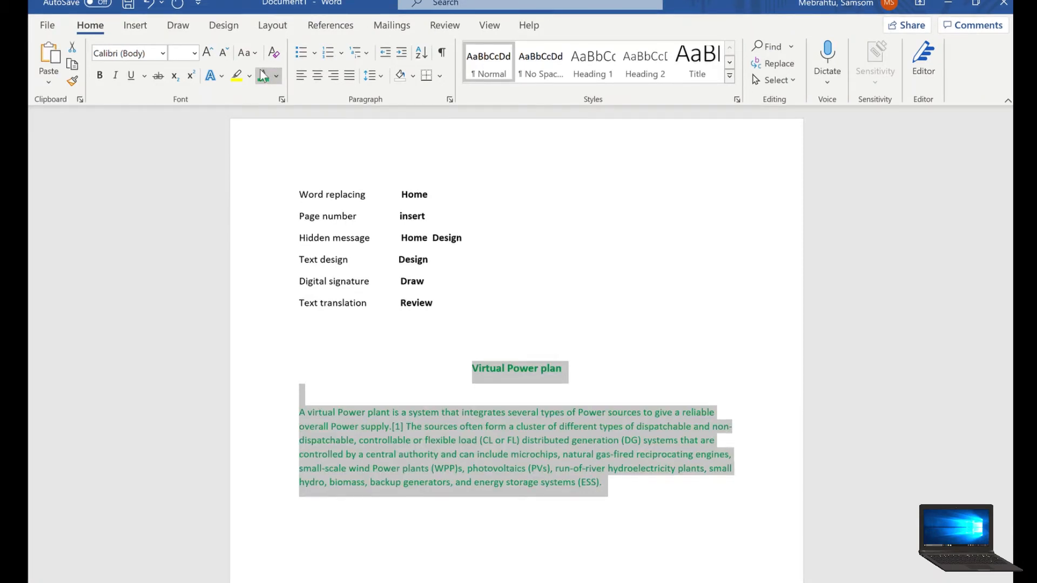
left_click(411, 370)
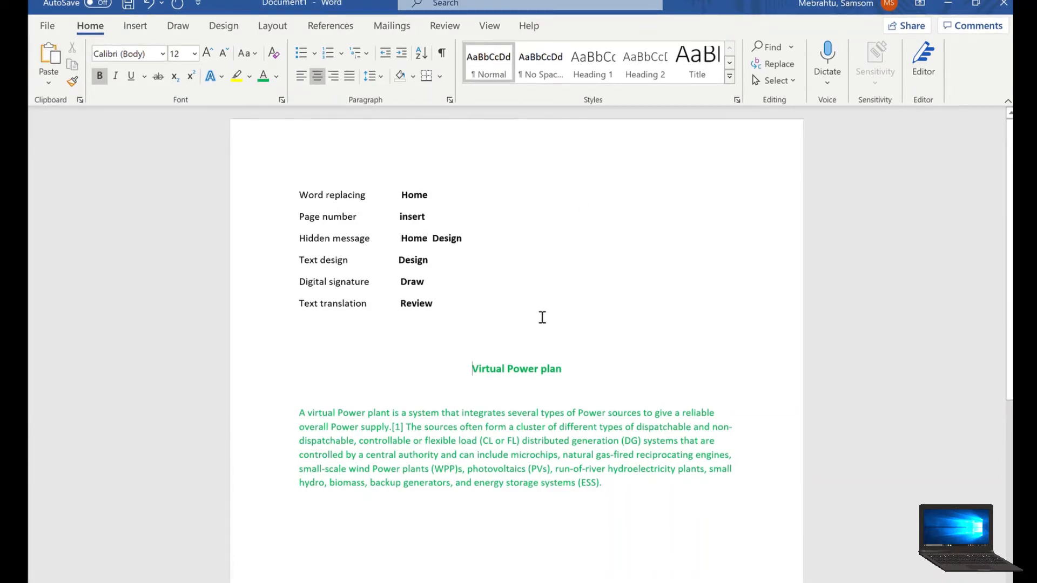
left_click(211, 29)
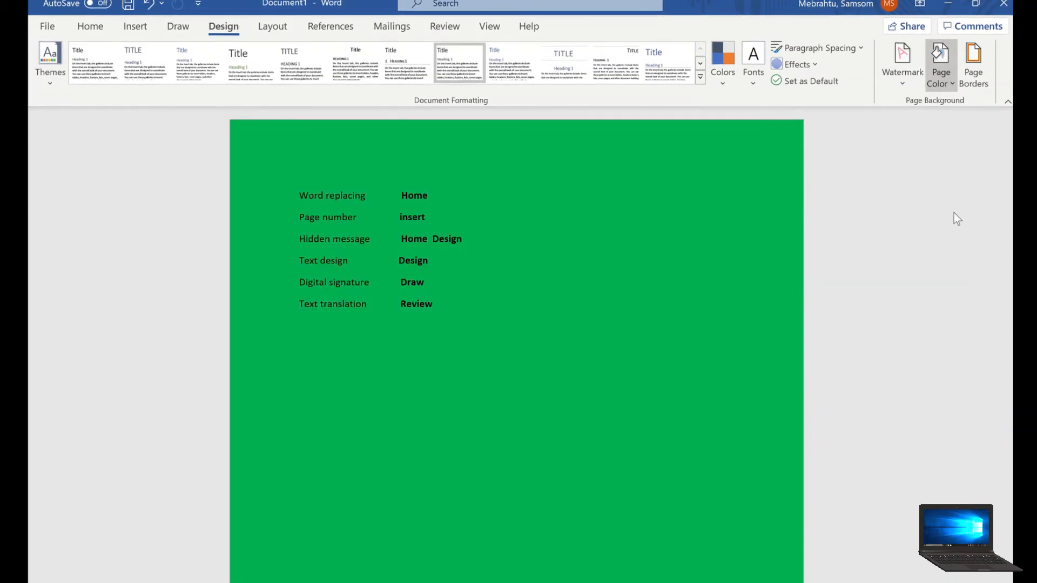
left_click(955, 215)
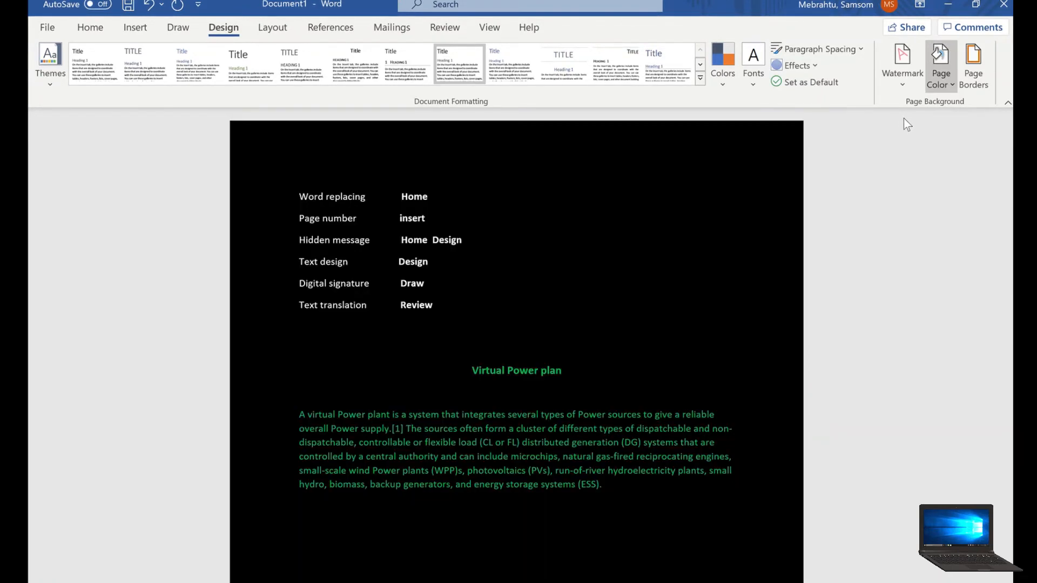
Set the page color to black and review the green title and paragraph against it
left_click(904, 119)
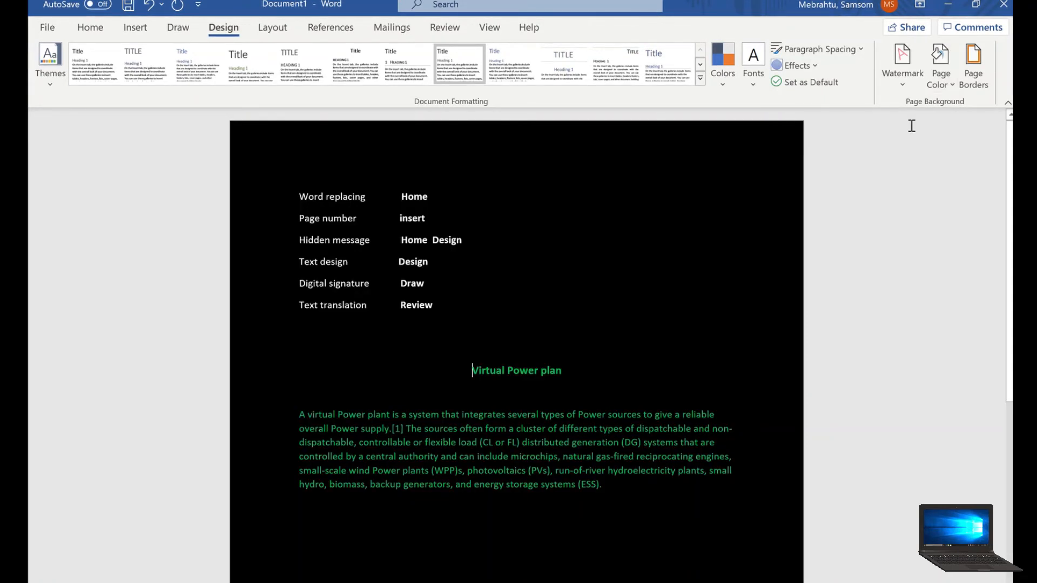
scroll(832, 359, "down", 5)
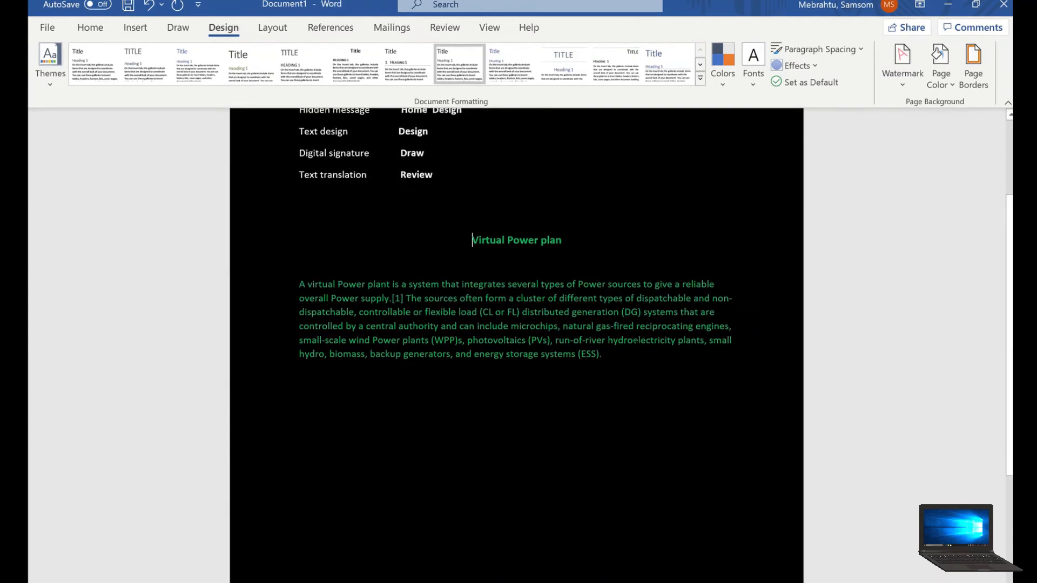
scroll(832, 360, "up", 2)
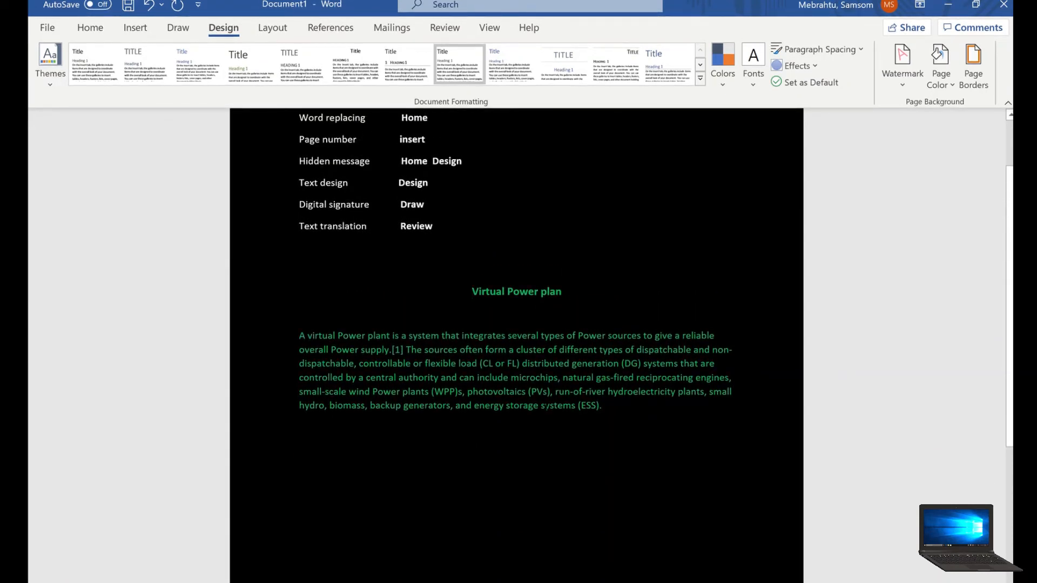
scroll(546, 406, "up", 2)
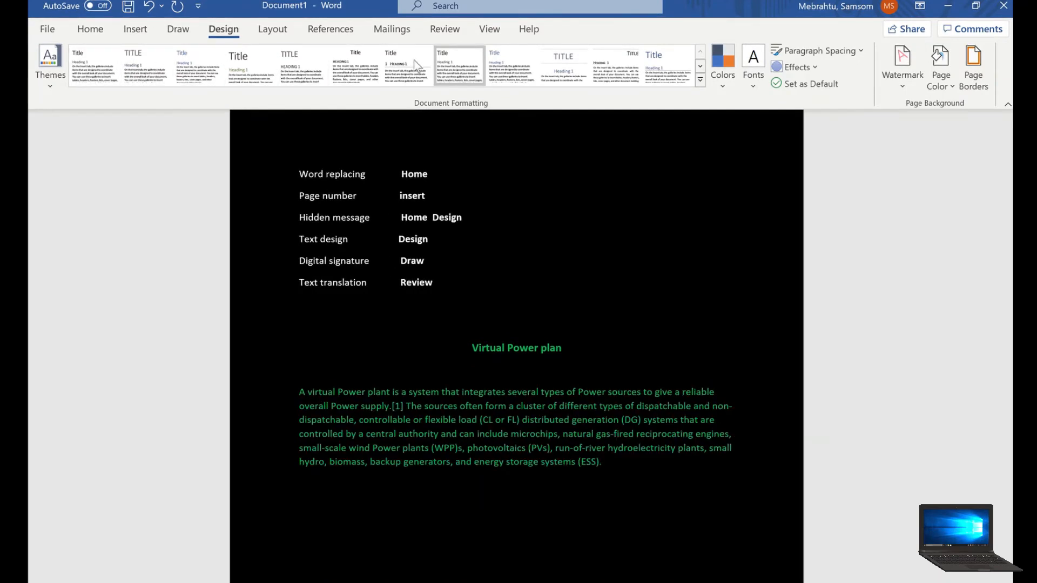
Apply the last visible document formatting style set, the one with the large blue title, to the document
left_click(660, 67)
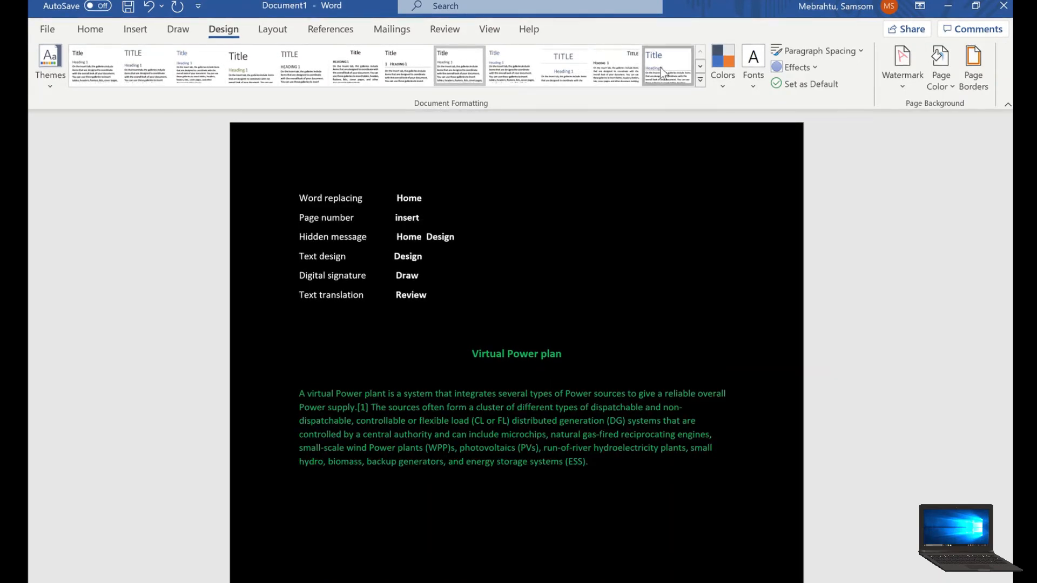
left_click(666, 212)
left_click(299, 314)
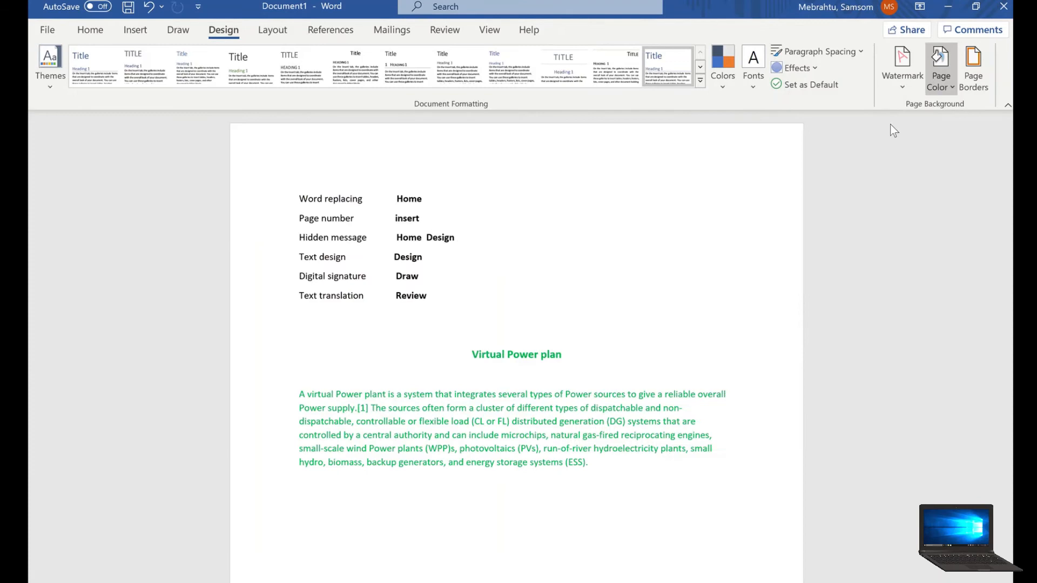
Set the page color to white and the font color of the title and paragraph to black
left_click(891, 126)
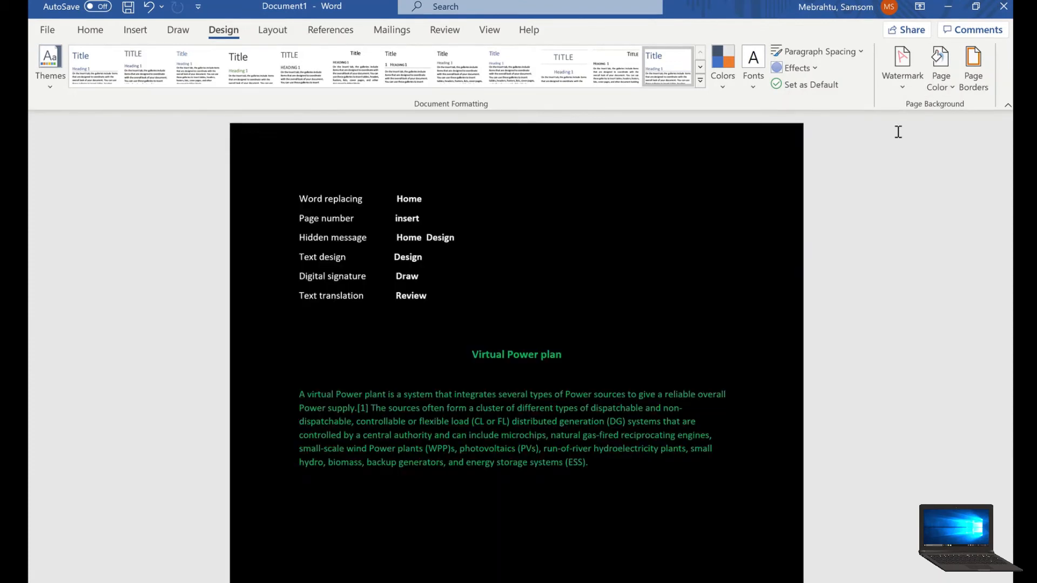
left_click_drag(605, 468, 405, 336)
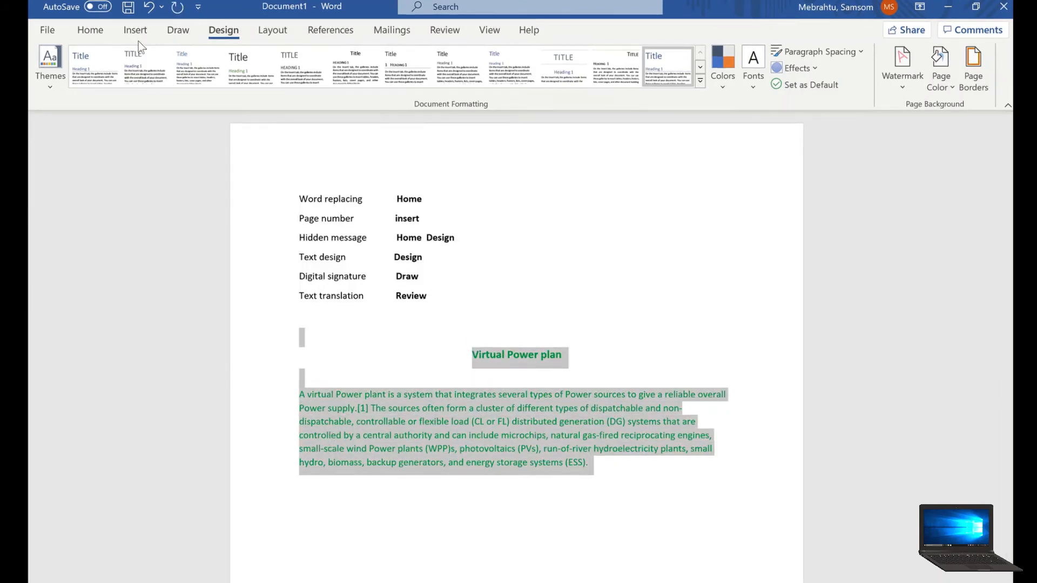
left_click(90, 31)
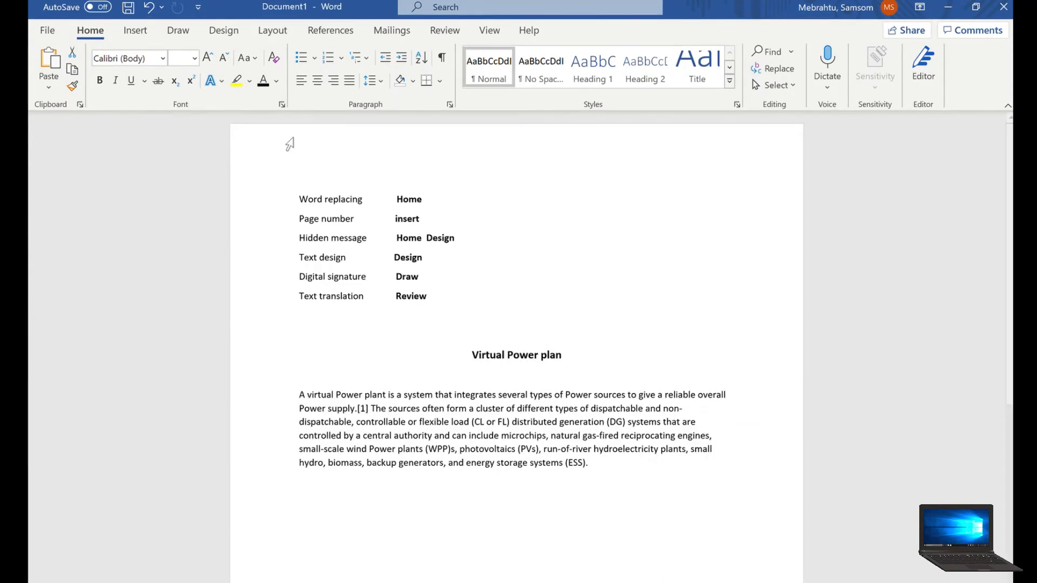
left_click(570, 177)
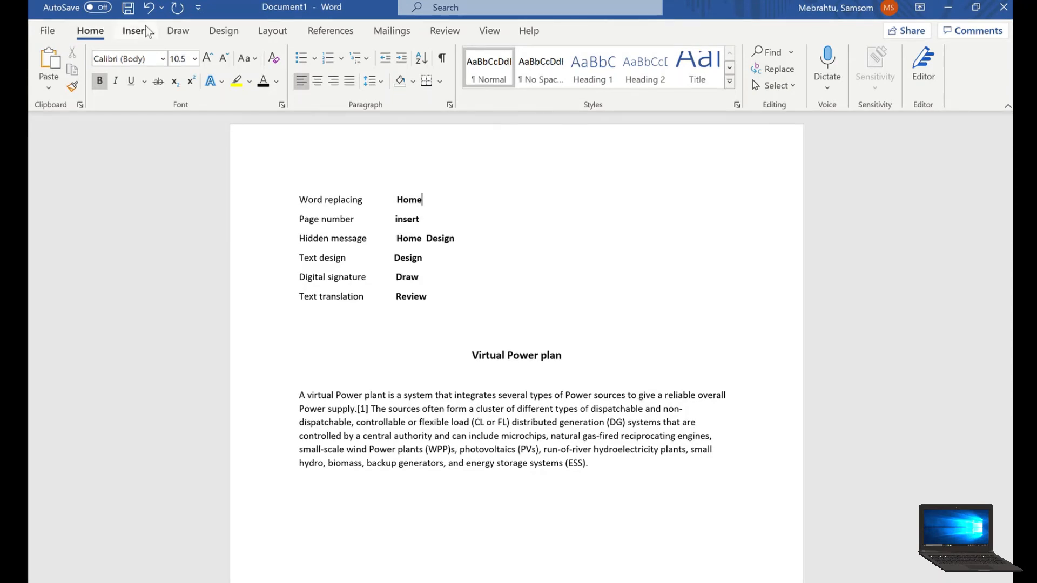
Draw three freehand signatures below the paragraph with the black pen
left_click(178, 31)
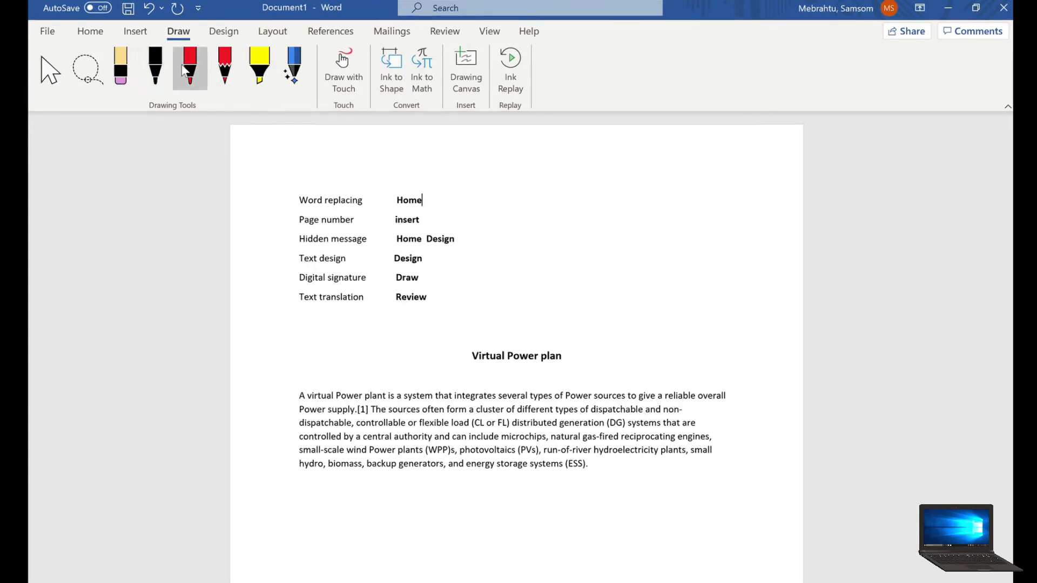
left_click(153, 64)
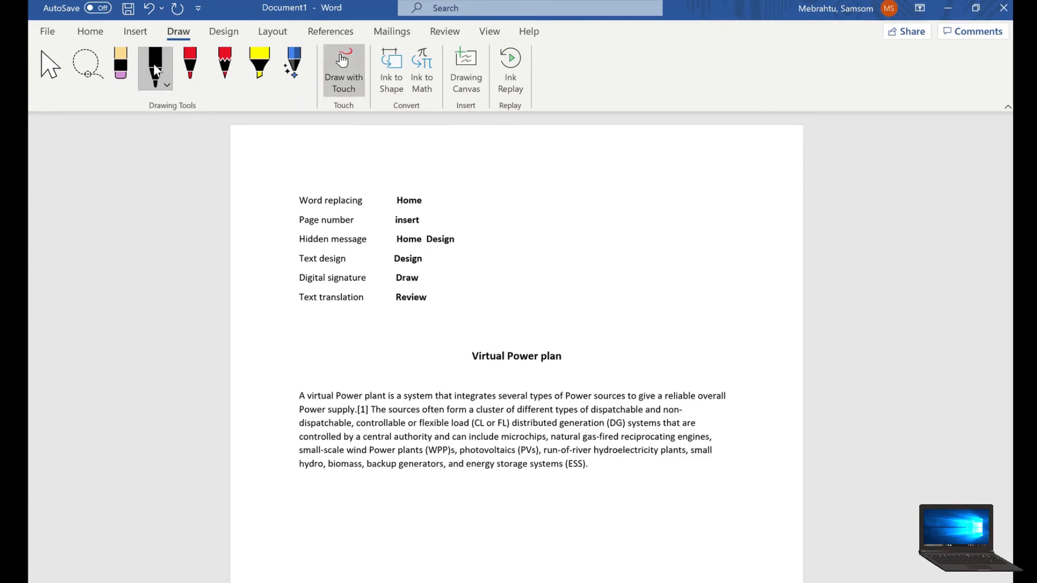
scroll(316, 288, "down", 3)
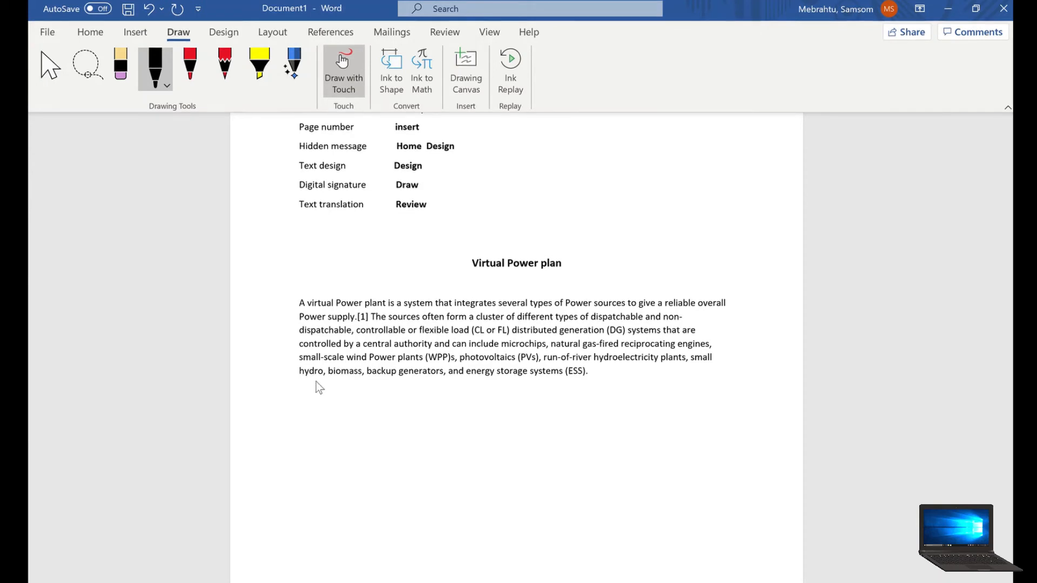
mouse_move(303, 432)
left_mouse_down()
mouse_move(354, 435)
mouse_move(309, 462)
mouse_move(354, 433)
mouse_move(482, 426)
left_mouse_up()
left_click_drag(343, 456, 408, 469)
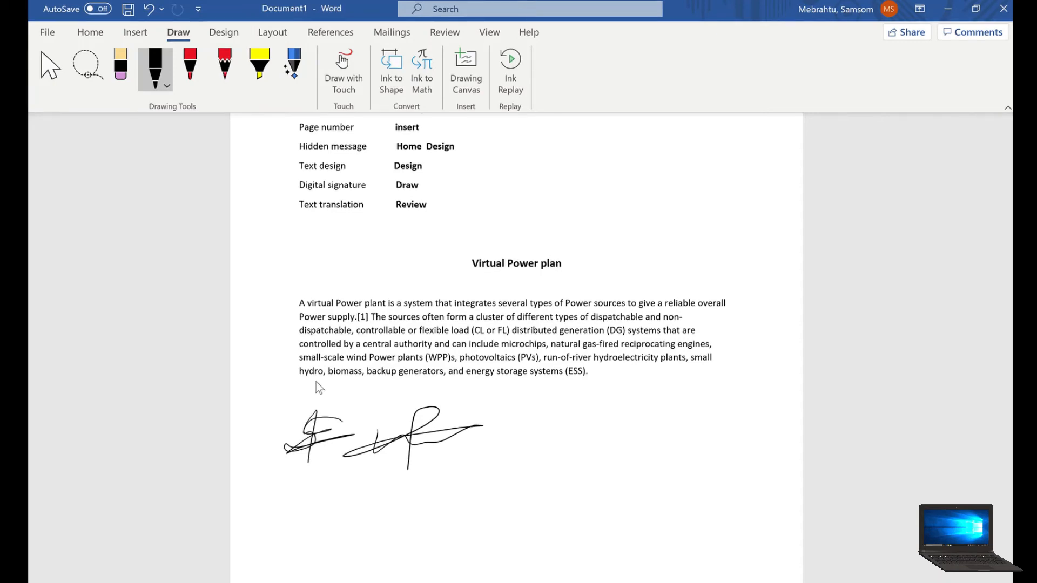
left_click_drag(301, 517, 428, 488)
left_click_drag(356, 539, 362, 480)
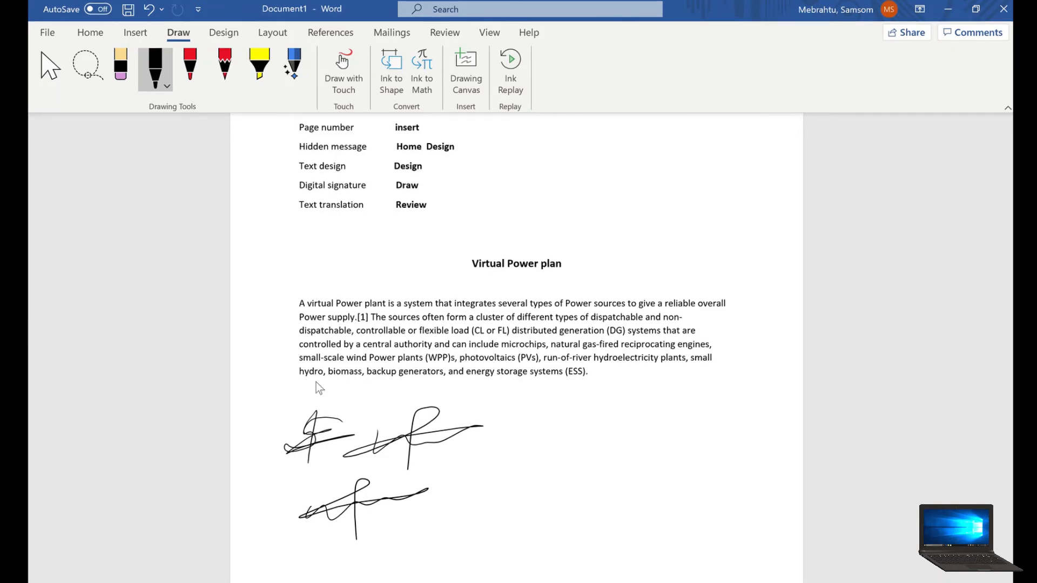
Handwrite the label "signiture" beside the drawn signatures and draw a straight signing line above it
mouse_move(553, 485)
left_mouse_down()
mouse_move(539, 504)
mouse_move(561, 500)
left_mouse_up()
mouse_move(576, 489)
left_mouse_down()
mouse_move(566, 514)
mouse_move(594, 498)
left_mouse_up()
mouse_move(599, 493)
left_mouse_down()
mouse_move(600, 502)
mouse_move(617, 487)
left_mouse_up()
left_click_drag(622, 487, 680, 493)
left_click(663, 492)
left_click_drag(518, 469, 685, 463)
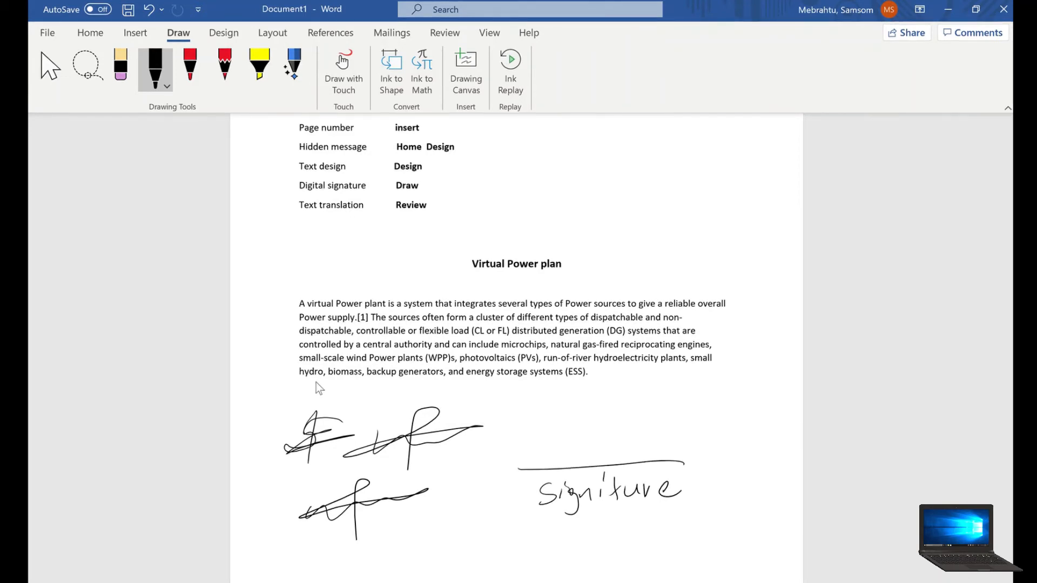
Draw a freehand signature on the line above the handwritten "signiture" label
left_click_drag(628, 407, 618, 436)
mouse_move(551, 451)
left_mouse_down()
mouse_move(652, 433)
mouse_move(605, 396)
mouse_move(594, 459)
mouse_move(716, 415)
left_mouse_up()
left_click_drag(614, 430, 621, 470)
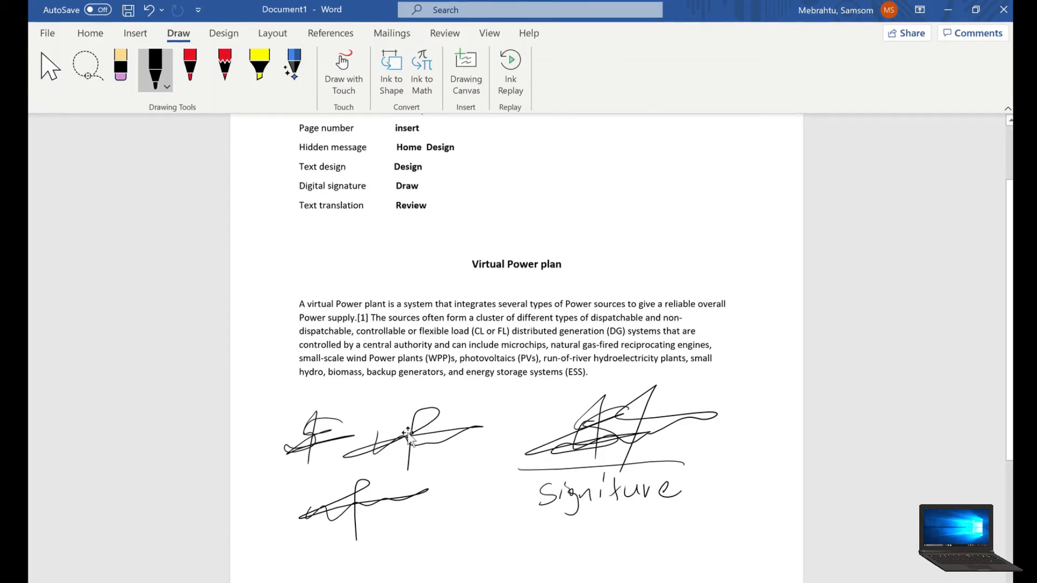
Undo all the ink strokes, including the signatures, the signing line and the handwritten label
key("ctrl+z")
key("ctrl+z")
key("ctrl+z")
key("ctrl+z")
key("ctrl+z")
key("ctrl+z")
key("ctrl+z")
key("ctrl+z")
key("ctrl+z")
key("ctrl+z")
key("ctrl+z")
key("ctrl+z")
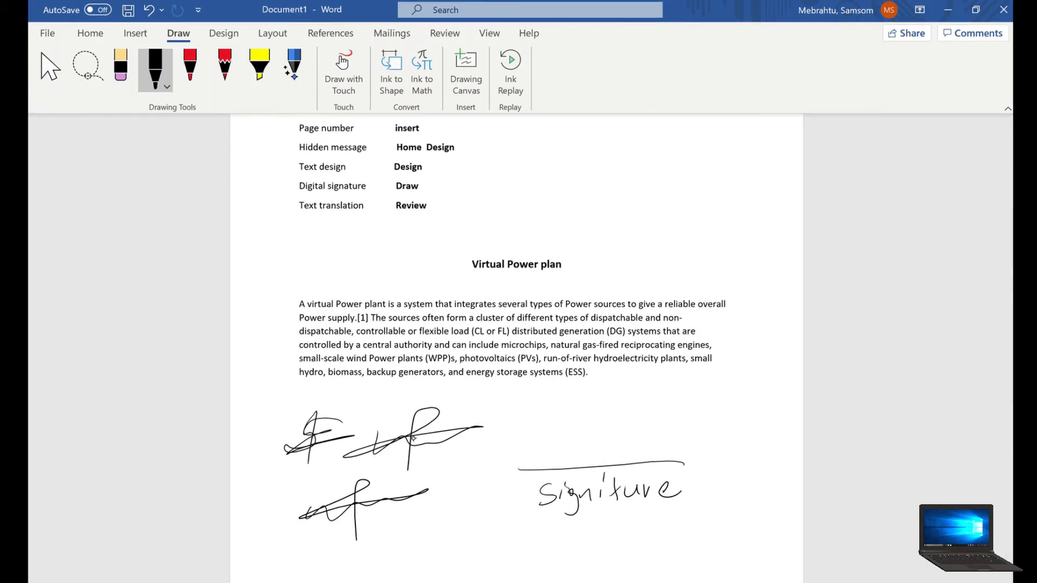
key("ctrl+z")
key("ctrl+z")
key("ctrl+z")
key("ctrl+z")
key("ctrl+z")
key("ctrl+z")
key("ctrl+z")
key("ctrl+z")
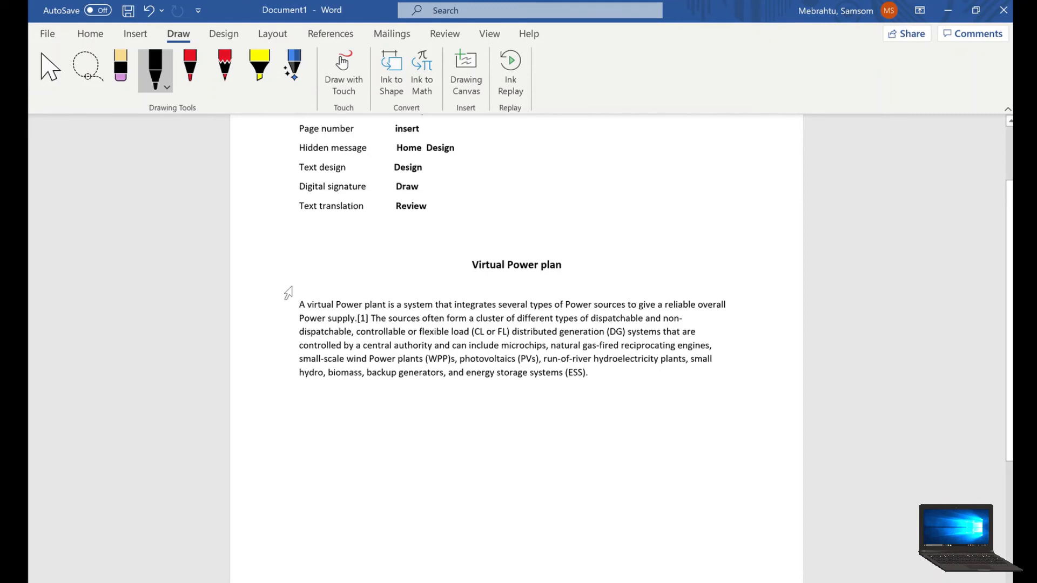
Draw two new freehand signatures side by side in black ink below the paragraph
mouse_move(408, 426)
left_mouse_down()
mouse_move(415, 456)
mouse_move(432, 444)
left_mouse_up()
left_click_drag(379, 422, 388, 491)
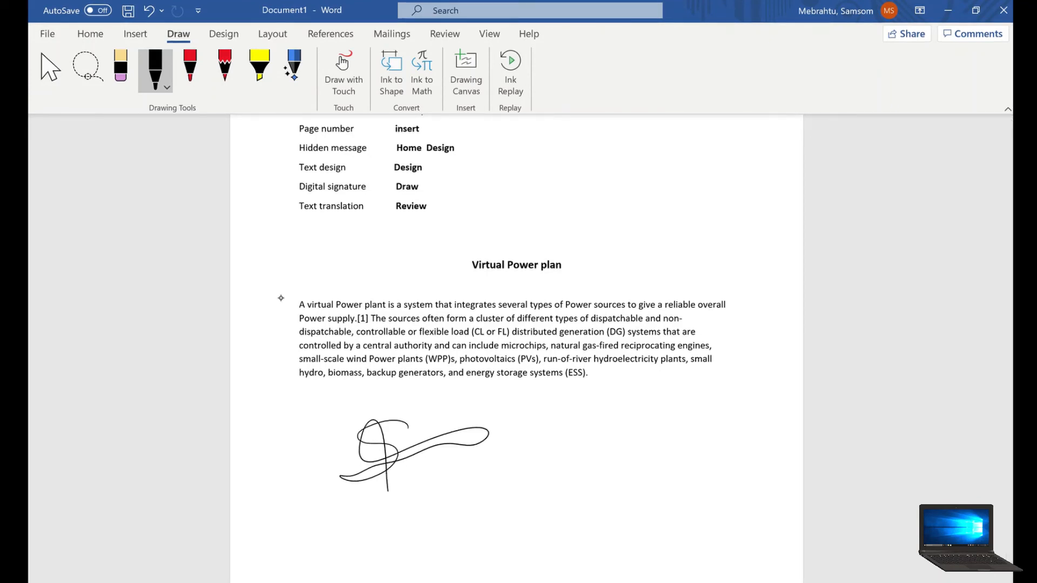
mouse_move(590, 428)
left_mouse_down()
mouse_move(538, 506)
mouse_move(678, 455)
left_mouse_up()
left_click_drag(512, 479, 577, 510)
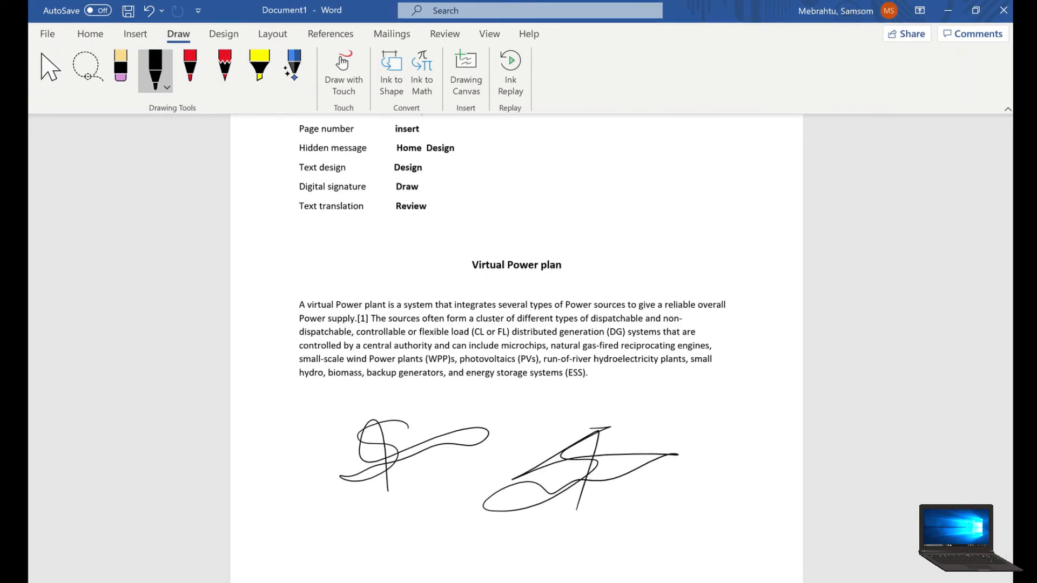
Erase both freehand signatures below the paragraph with the Eraser
left_click(114, 69)
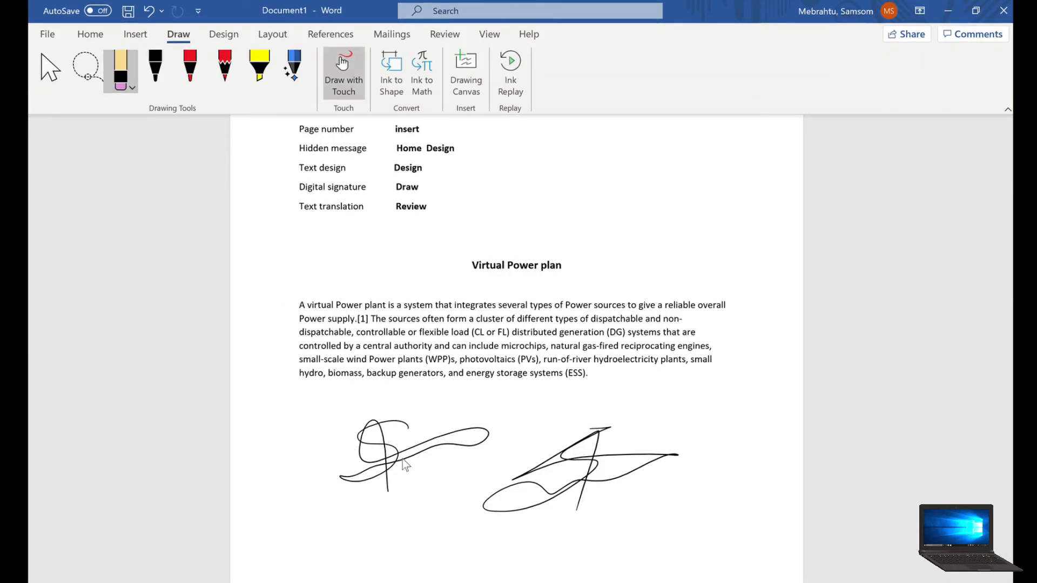
mouse_move(403, 459)
left_mouse_down()
mouse_move(358, 435)
mouse_move(577, 478)
left_mouse_up()
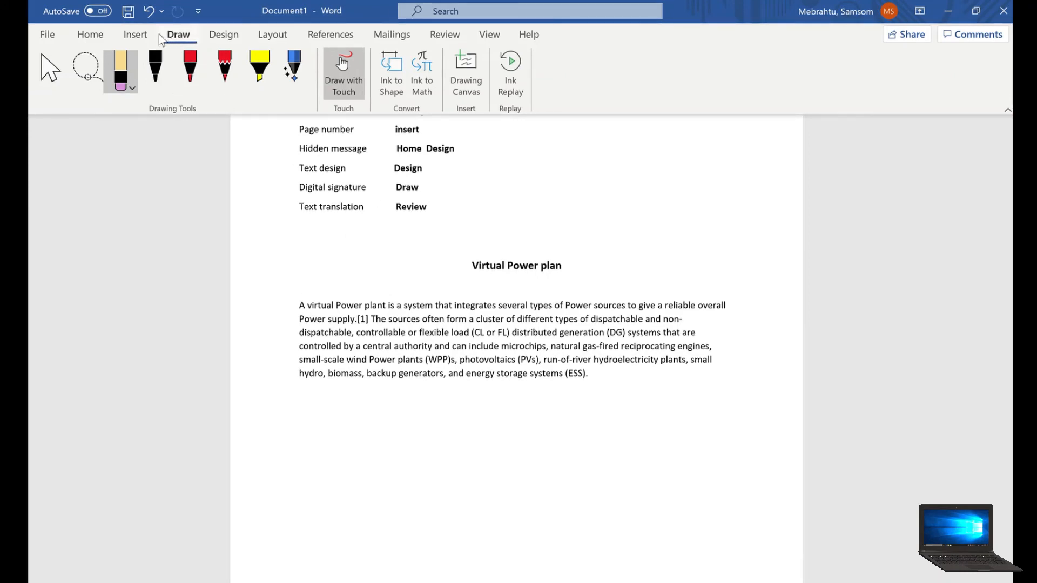
left_click(92, 36)
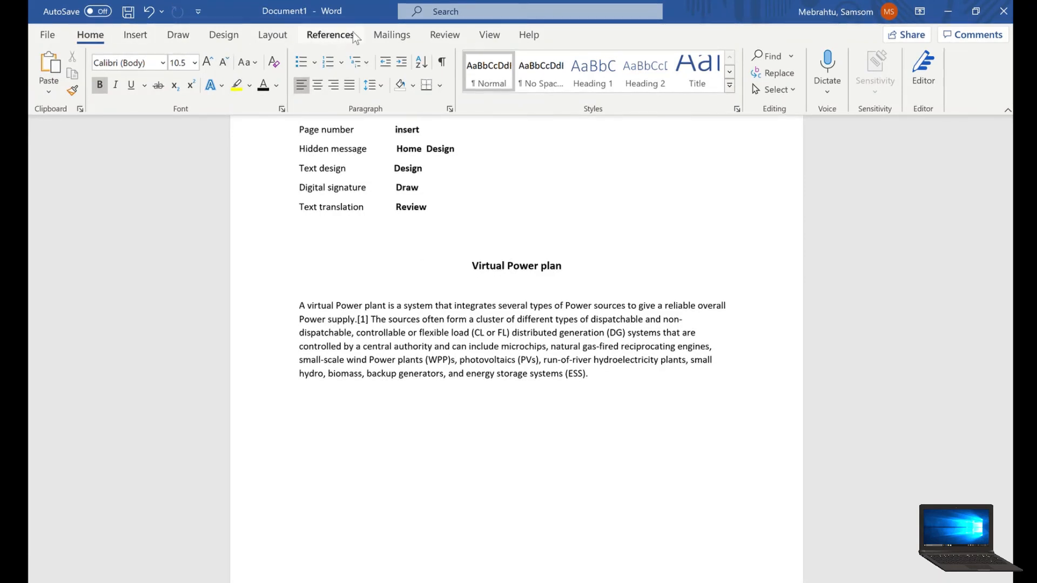
Translate the "Virtual Power plan" title and its paragraph into Tigrinya with the Translator and view the full translation
left_click(435, 36)
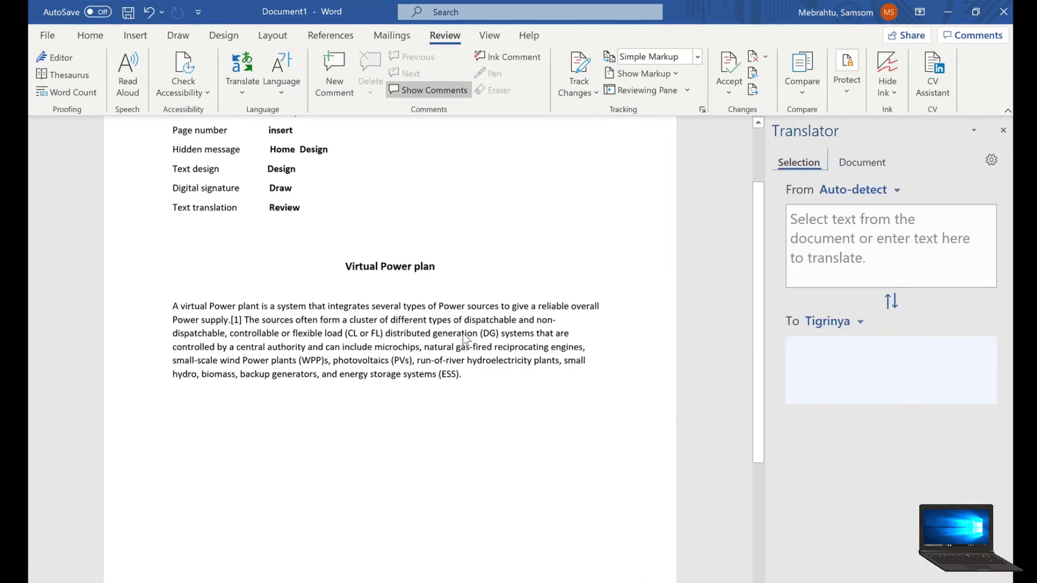
left_click_drag(467, 376, 182, 274)
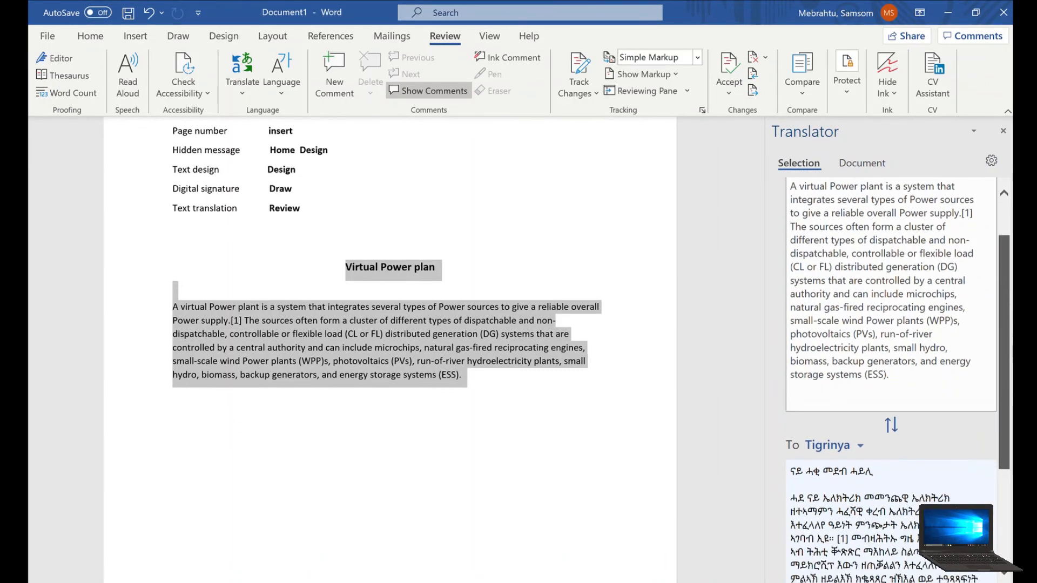
scroll(827, 369, "down", 3)
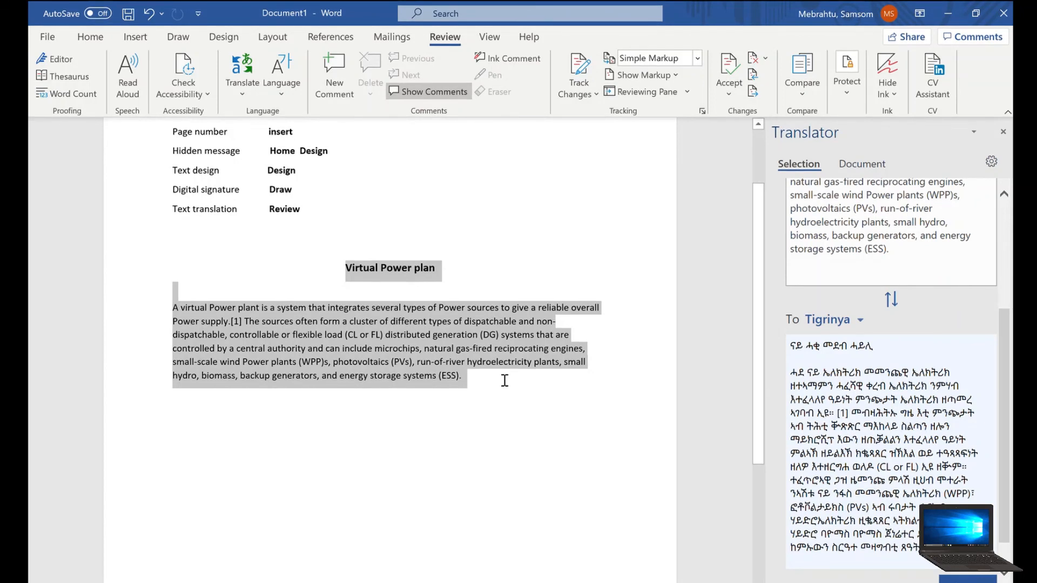
Correct the title to "Virtual Power plant" in the document and in the Translator's source text, and view the updated translation
left_click(434, 267)
type("t")
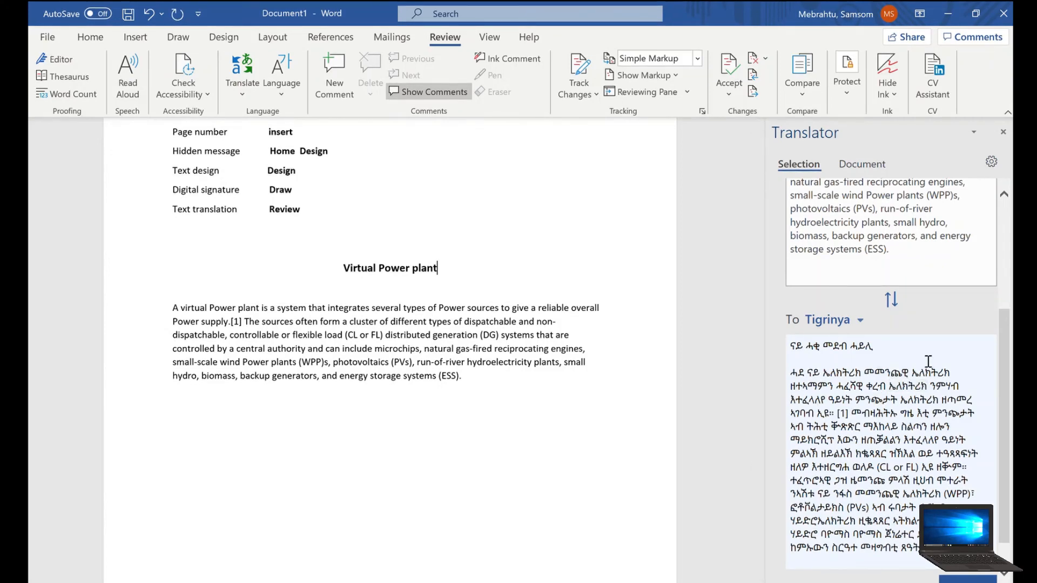
scroll(889, 404, "up", 3)
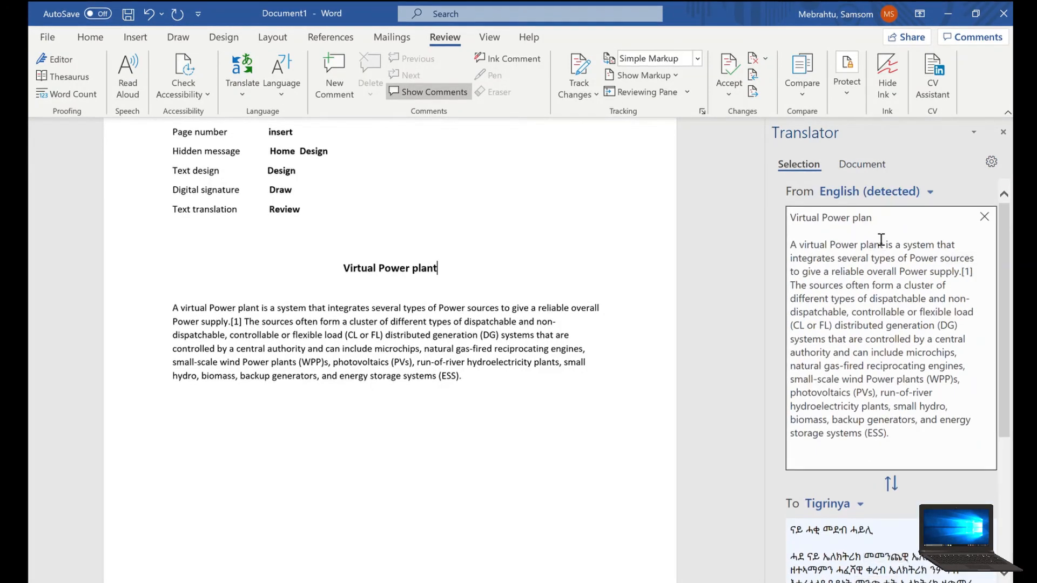
left_click(875, 218)
type("t")
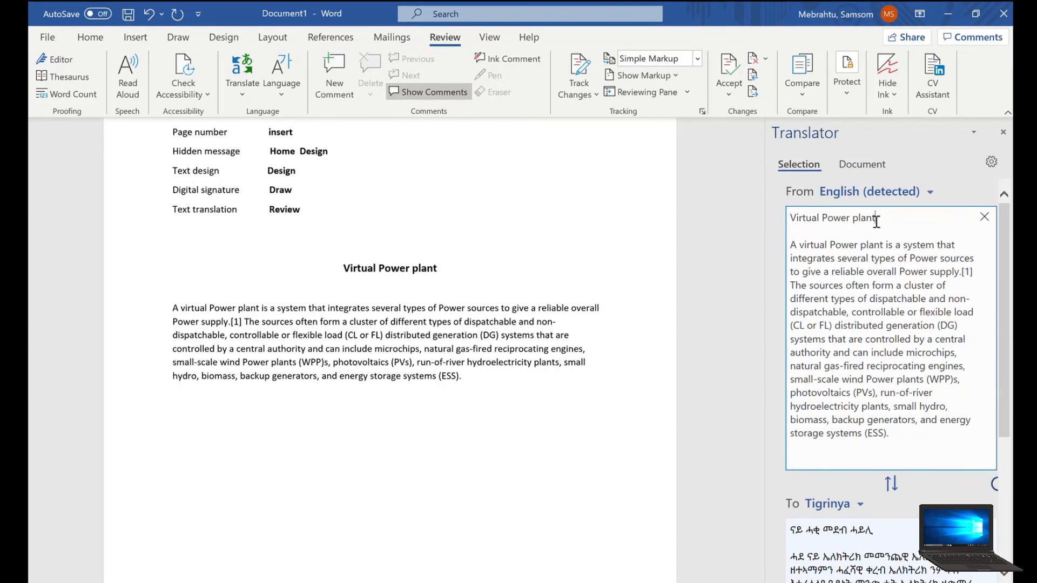
scroll(845, 532, "down", 4)
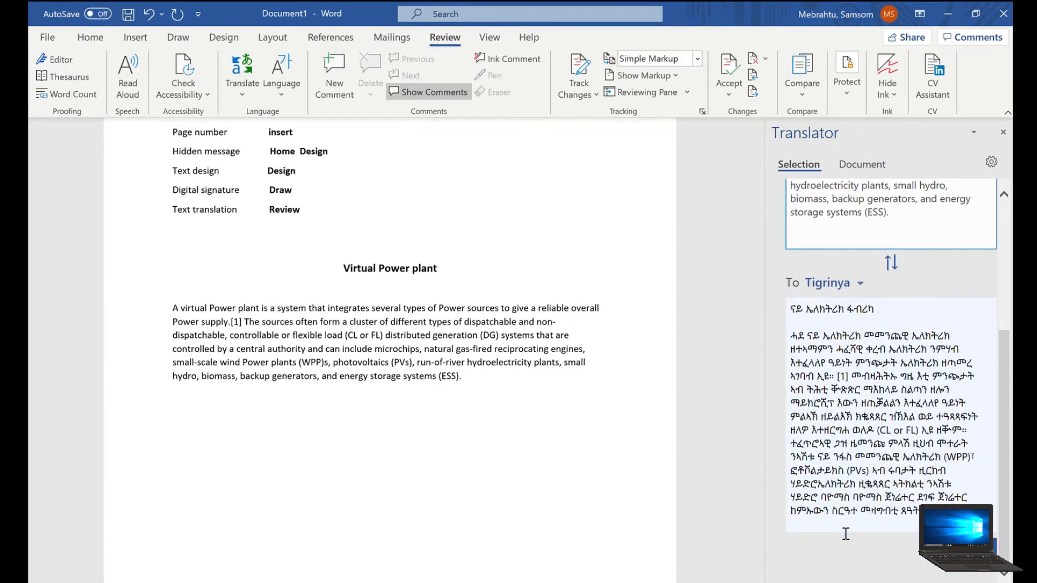